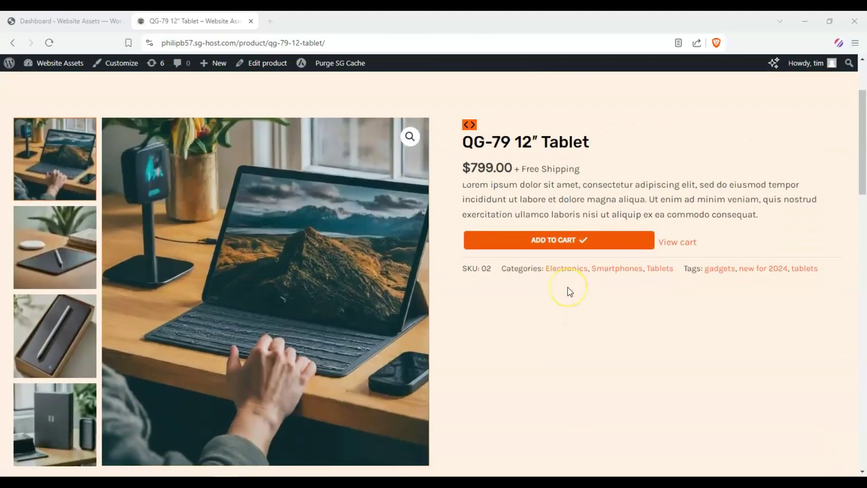
- Open the theme customizer from the WordPress dashboard and load the QG-79 12" Tablet product page from the shop in the preview
scroll(570, 292, down, 3)
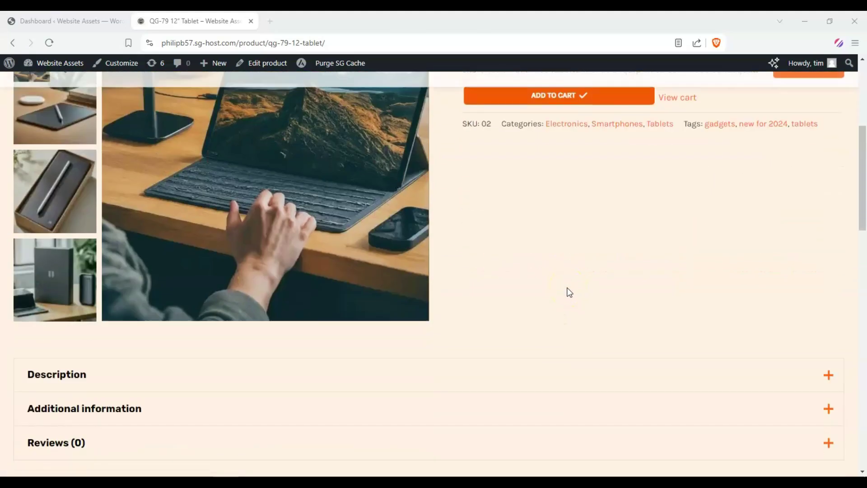
scroll(569, 292, up, 4)
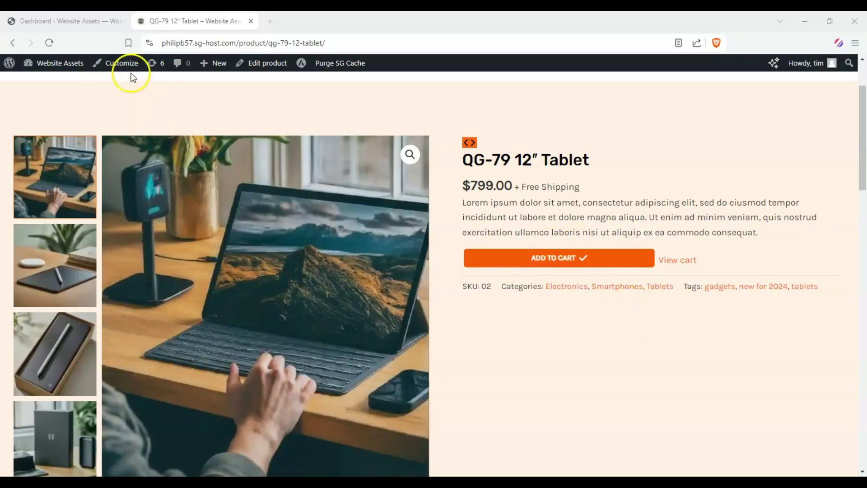
click(105, 23)
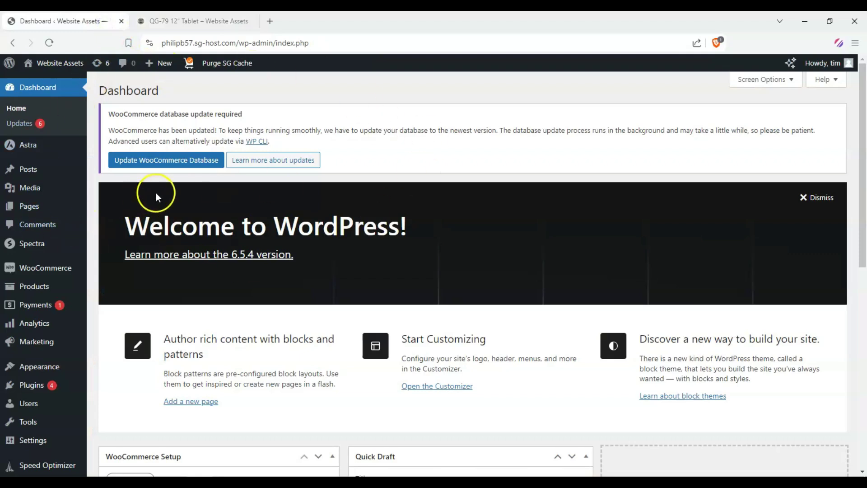
mouse_move(55, 361)
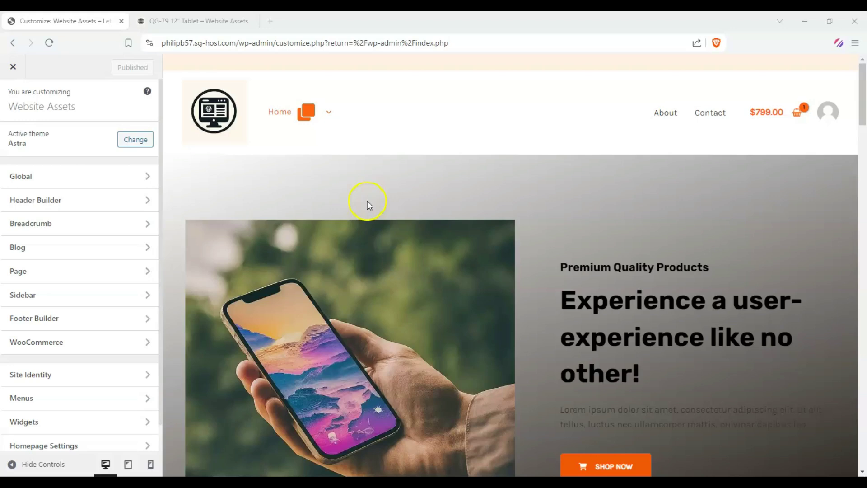
mouse_move(329, 118)
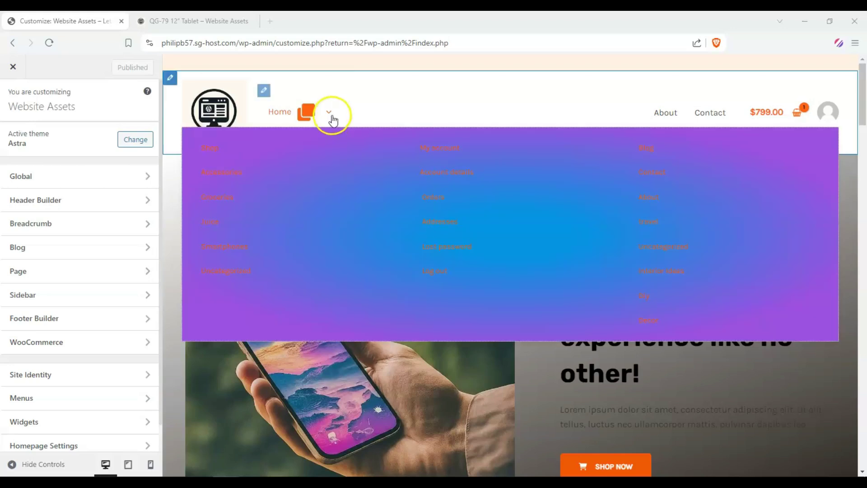
click(209, 149)
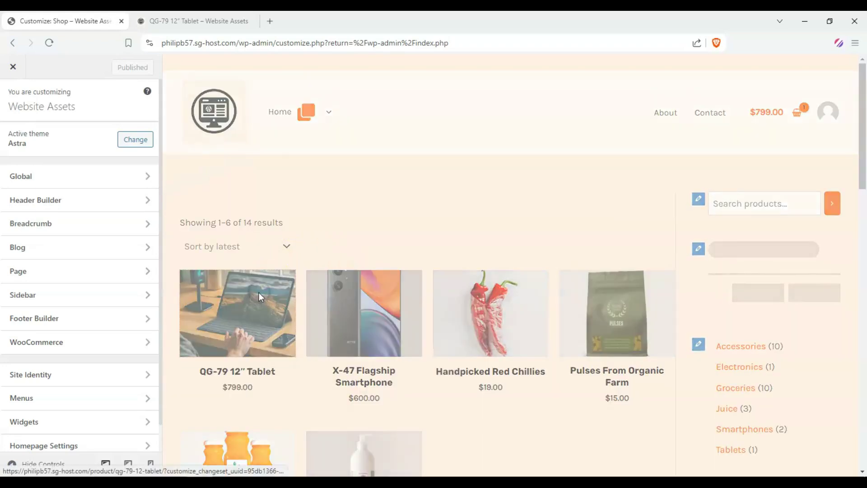
click(259, 296)
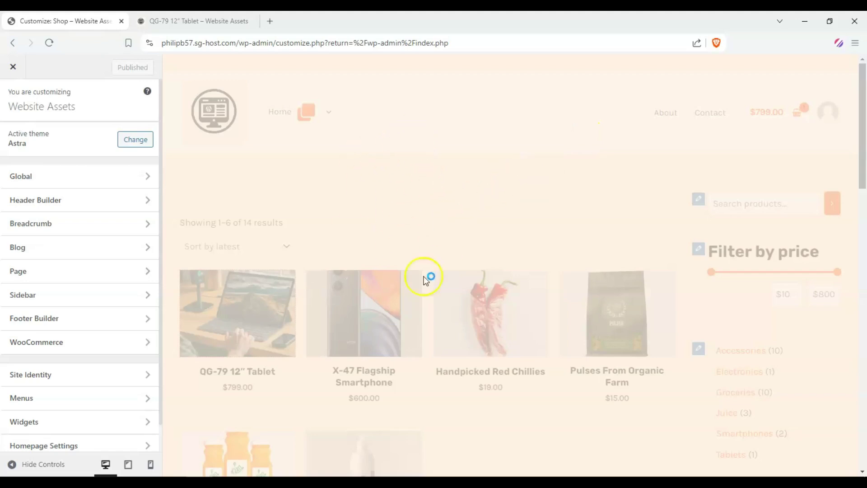
- Examine the tablet page's gallery, product details, description, related products and recently viewed products in the preview
scroll(208, 264, down, 2)
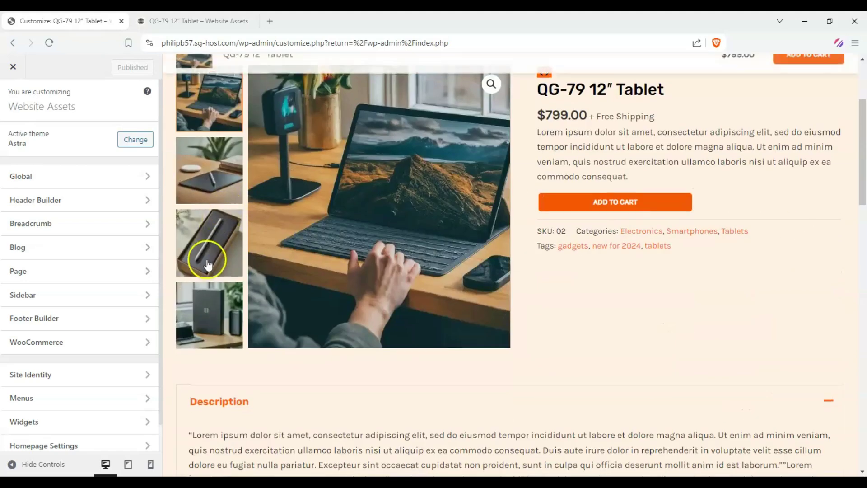
scroll(208, 257, up, 2)
scroll(619, 236, down, 2)
scroll(605, 200, up, 2)
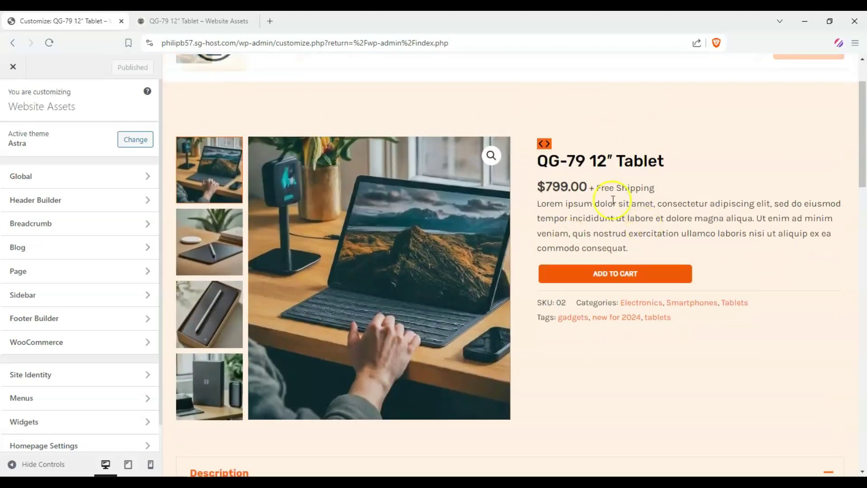
scroll(594, 240, down, 10)
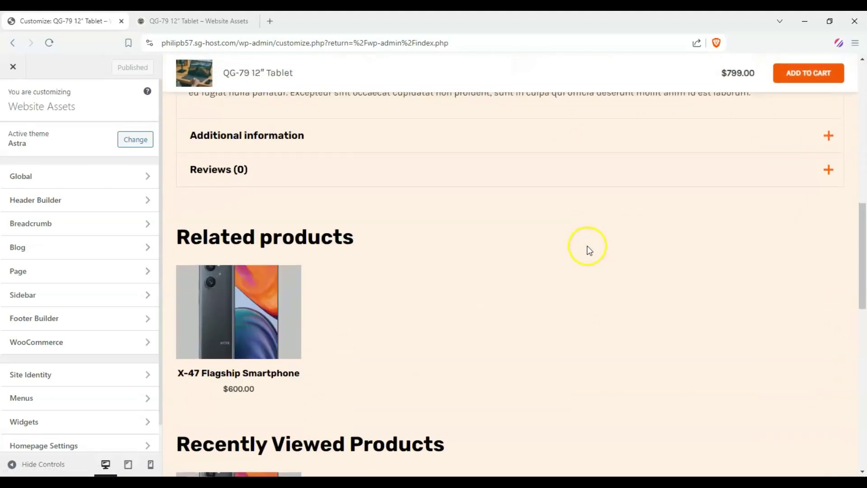
scroll(578, 253, down, 10)
scroll(304, 234, up, 8)
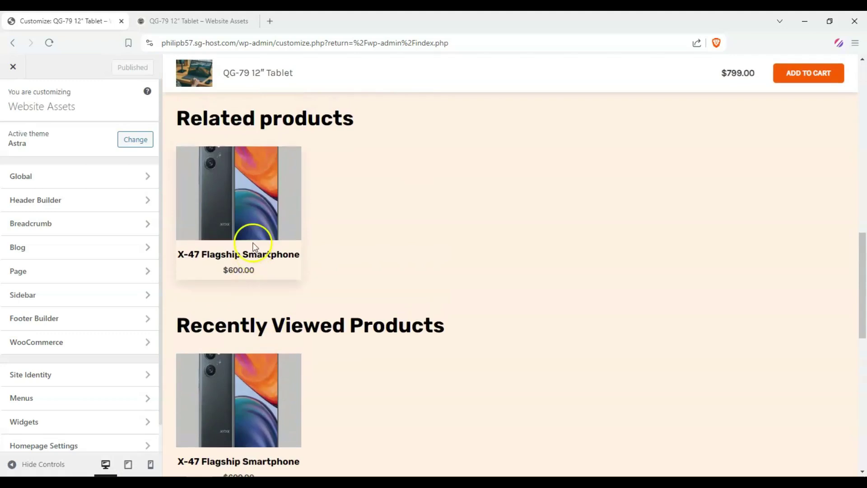
scroll(255, 246, up, 2)
scroll(453, 304, down, 3)
scroll(348, 310, up, 10)
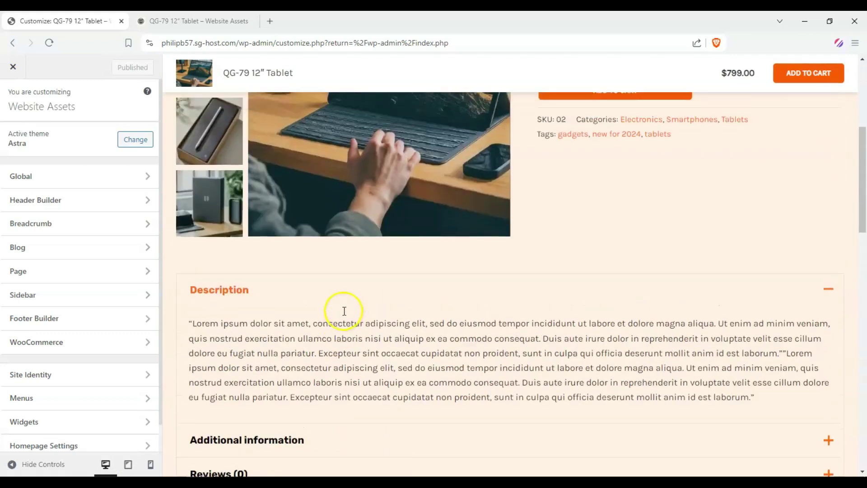
scroll(352, 293, up, 10)
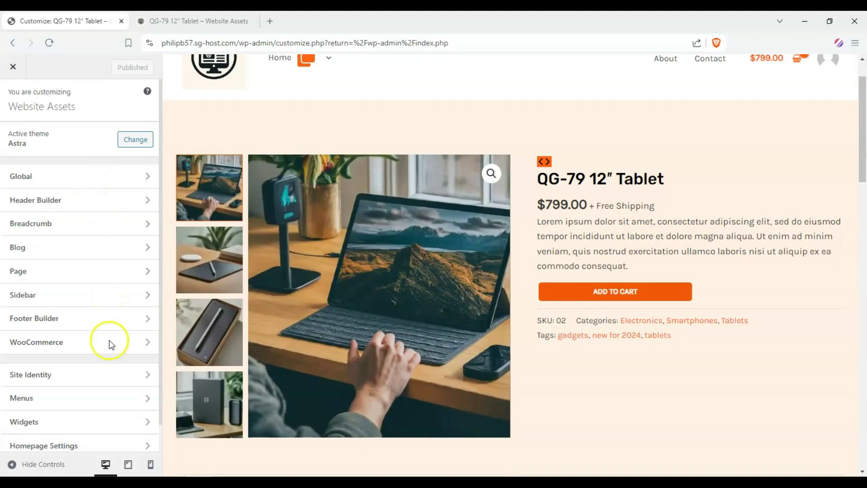
- Open the Single Product settings within the WooCommerce customization options
scroll(110, 340, down, 1)
click(107, 318)
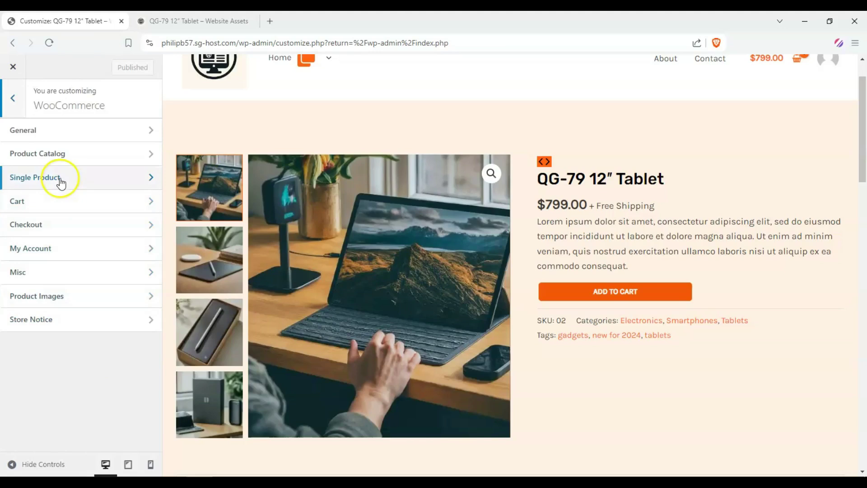
click(102, 174)
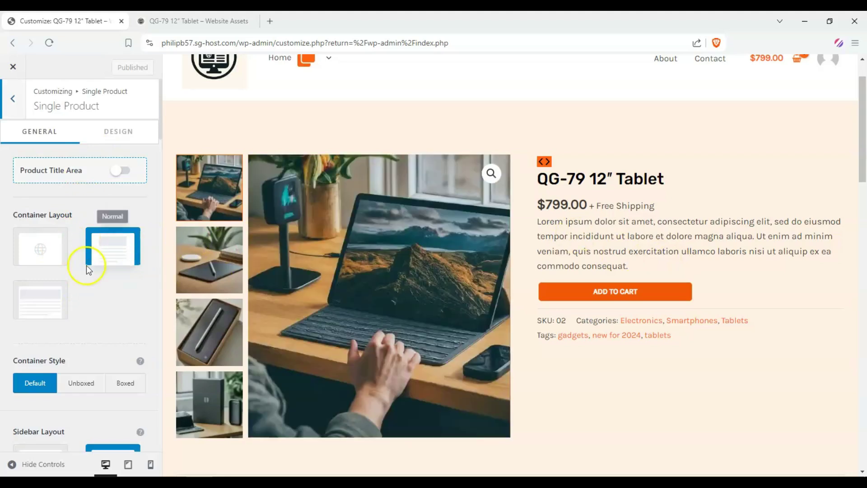
- Try the full-width container layout on the product page, check the whole page, and restore the Normal layout
click(46, 286)
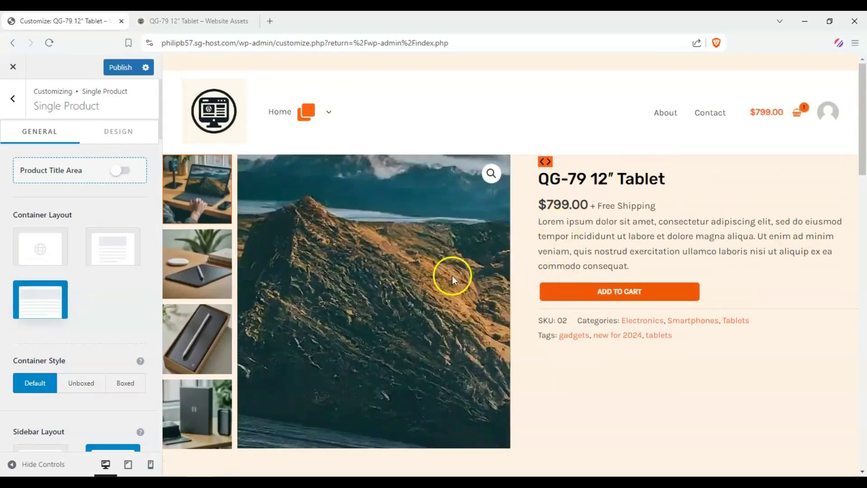
scroll(647, 213, down, 8)
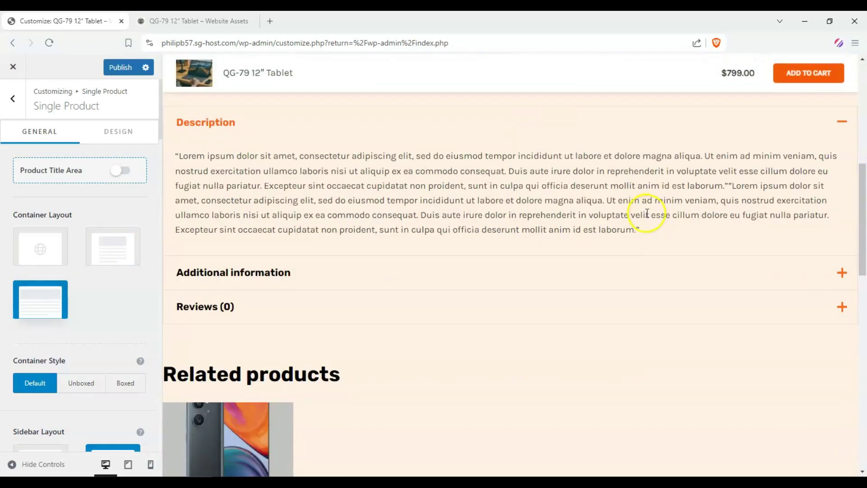
scroll(643, 215, down, 3)
scroll(635, 240, up, 10)
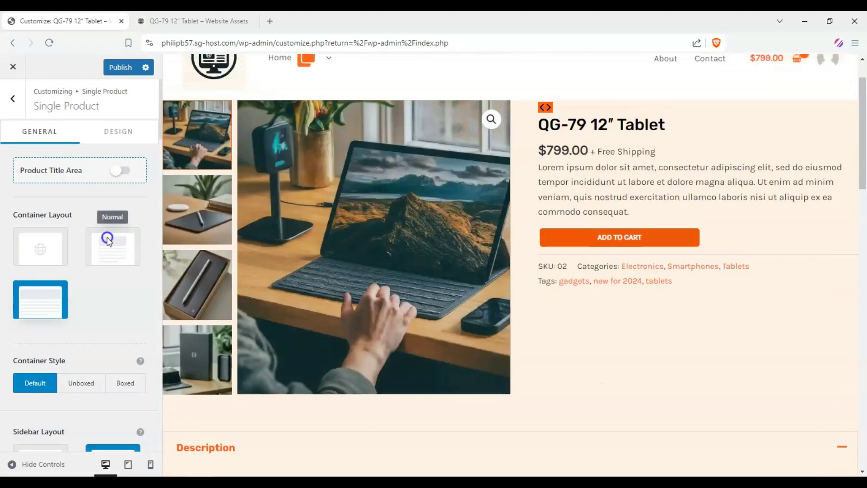
click(108, 240)
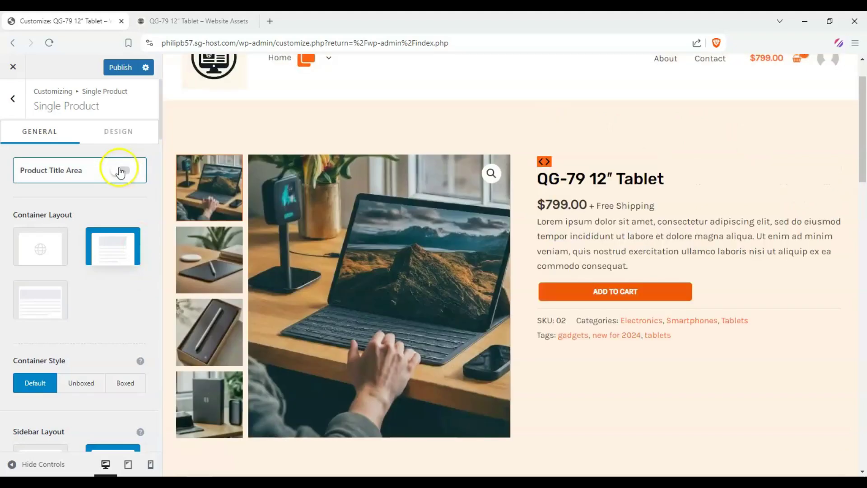
- Try enabling the Product Title Area, review its banner layout and structure options, and switch the area off again
click(121, 171)
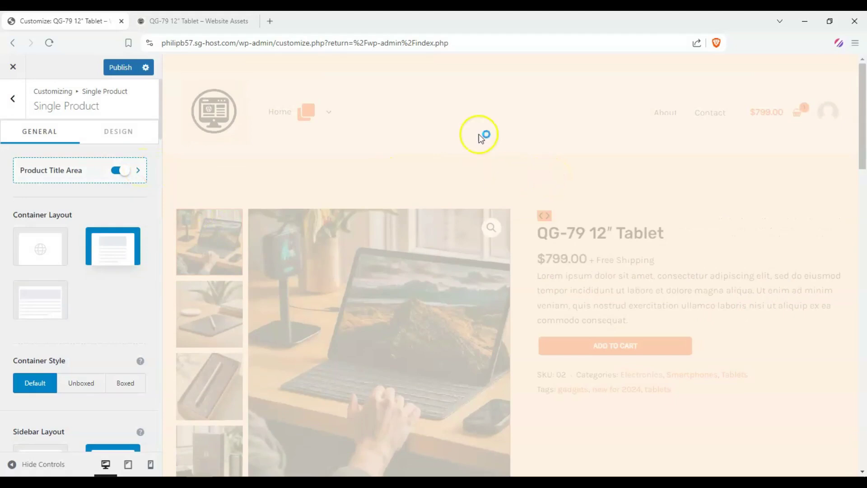
scroll(451, 173, down, 6)
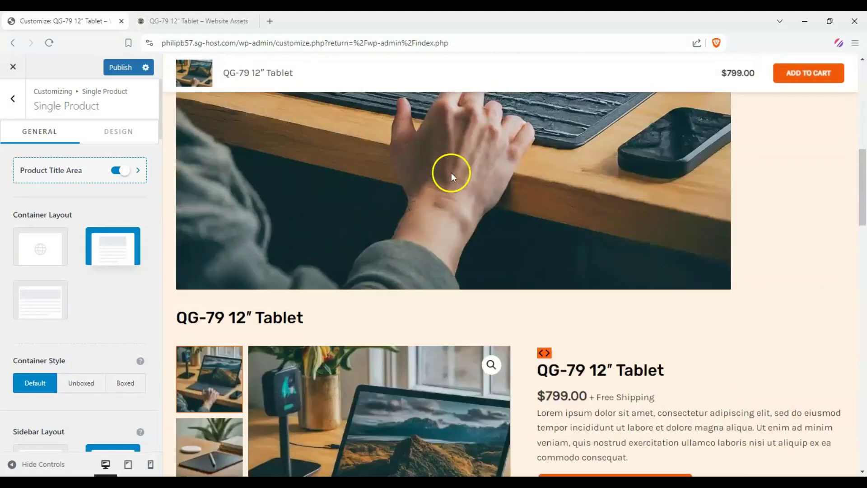
scroll(448, 174, up, 7)
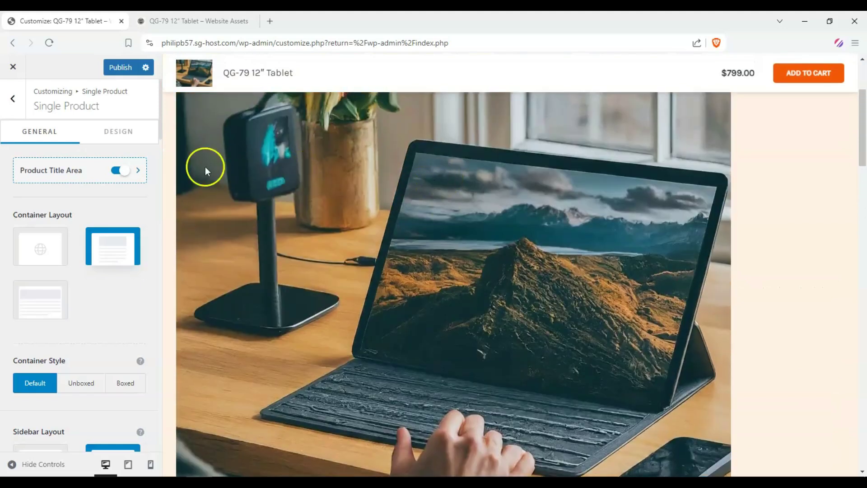
click(140, 171)
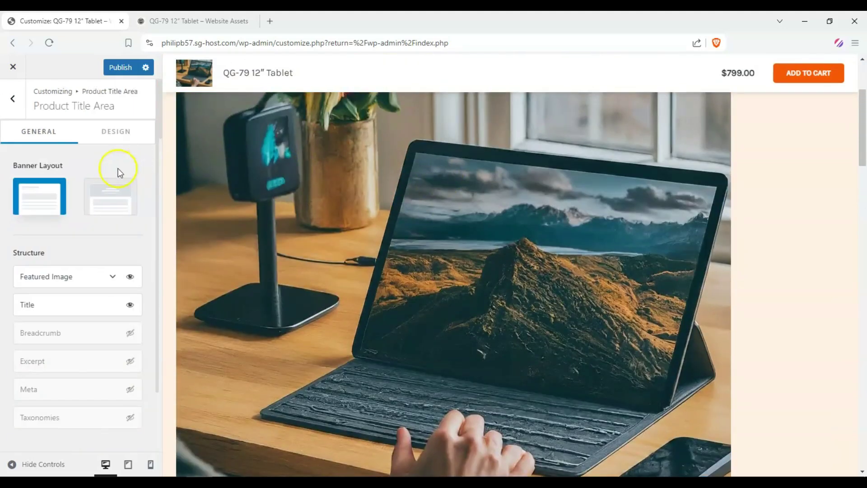
scroll(232, 248, down, 7)
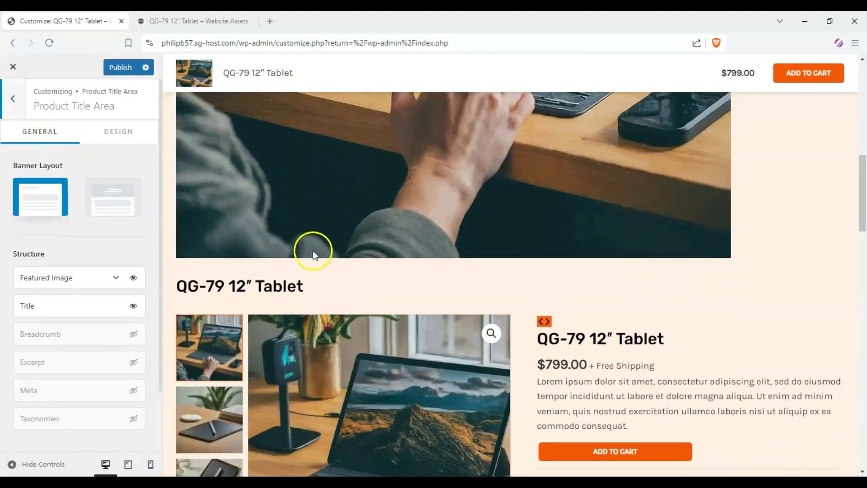
scroll(307, 250, down, 2)
scroll(299, 245, up, 3)
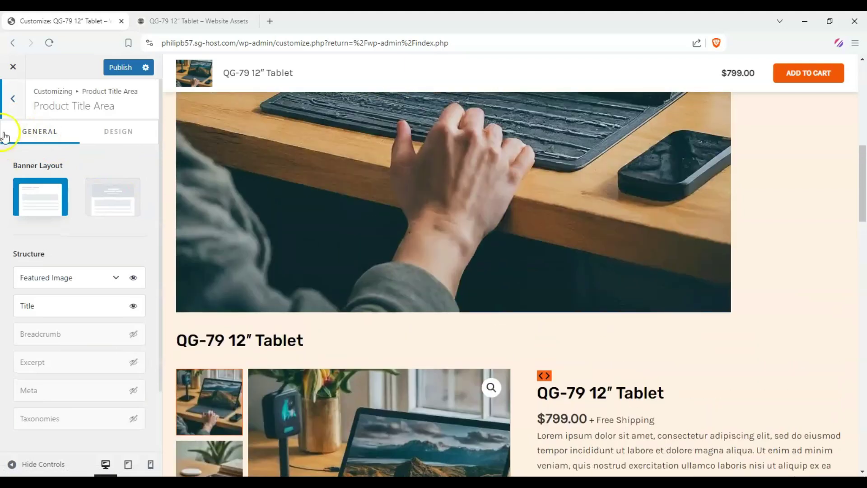
click(12, 98)
click(120, 170)
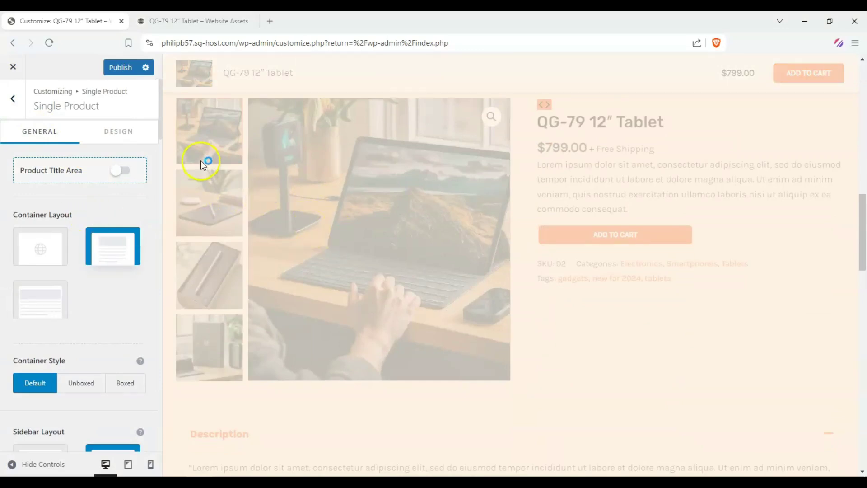
scroll(316, 260, down, 10)
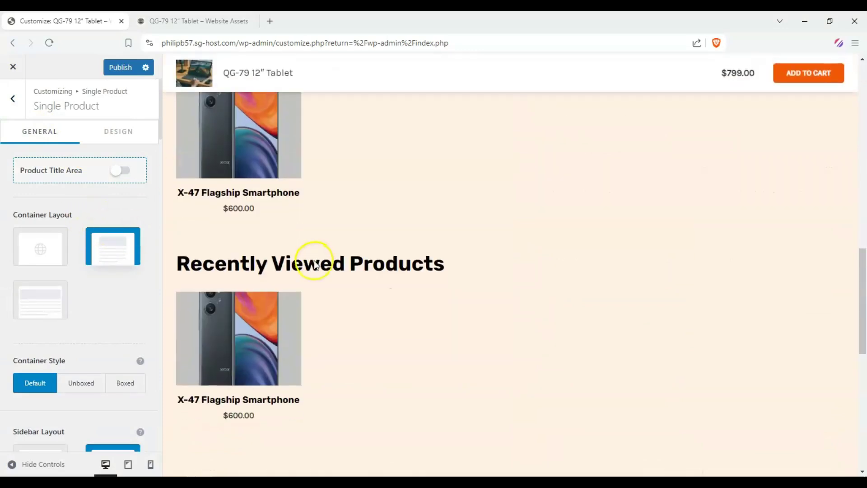
scroll(300, 271, up, 15)
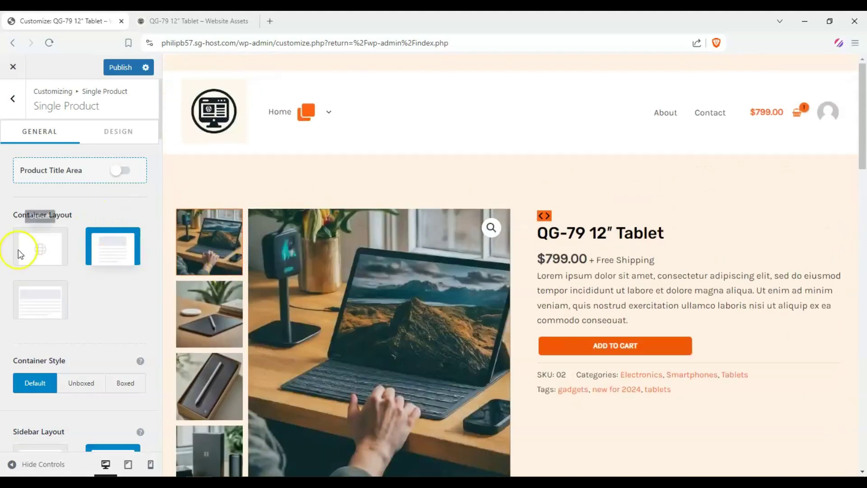
- Try the Unboxed container style, set the single product page's container style to Boxed, and review the page
scroll(20, 253, down, 5)
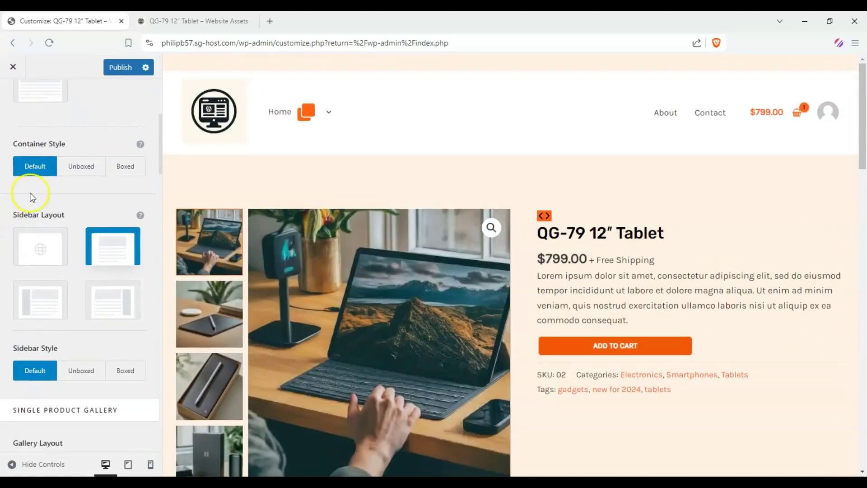
click(73, 166)
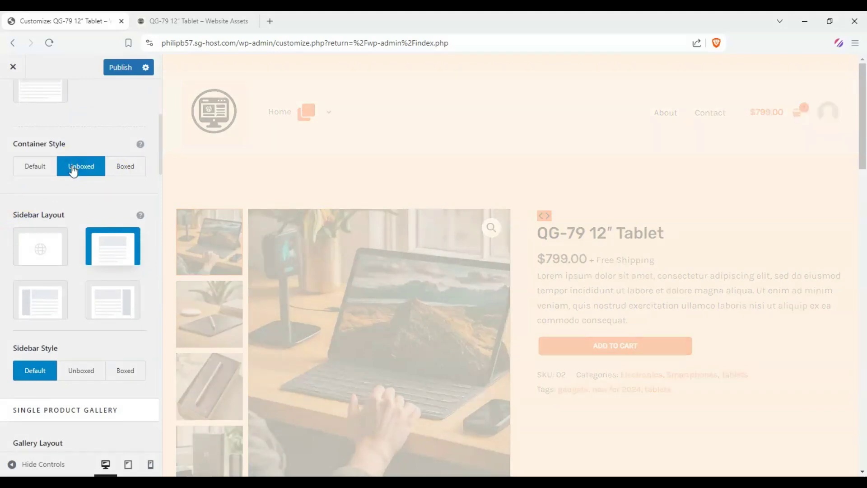
click(123, 166)
scroll(383, 216, down, 3)
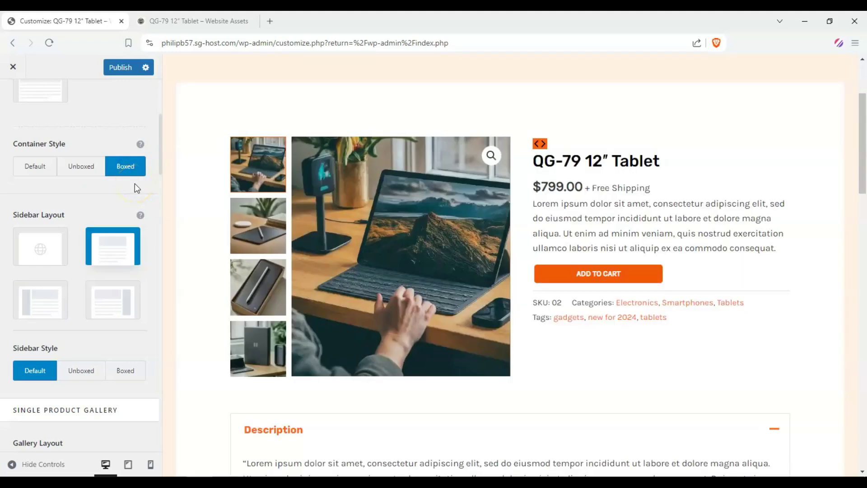
scroll(212, 97, down, 5)
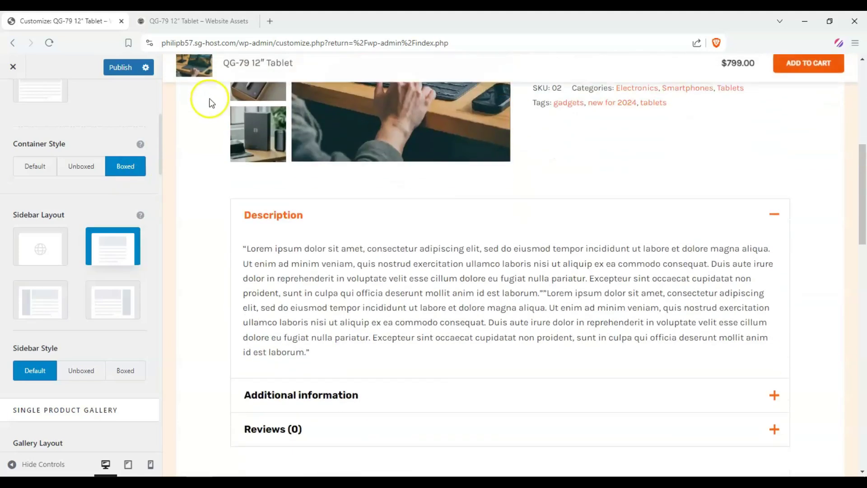
scroll(203, 203, up, 4)
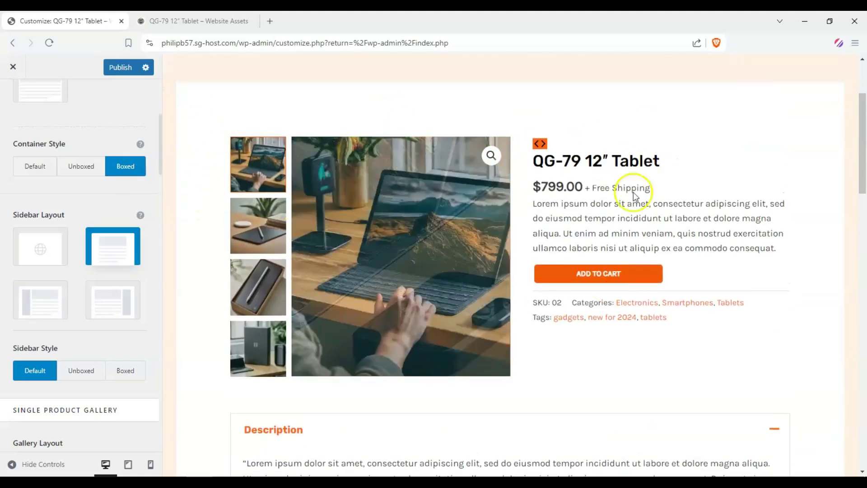
scroll(319, 194, up, 3)
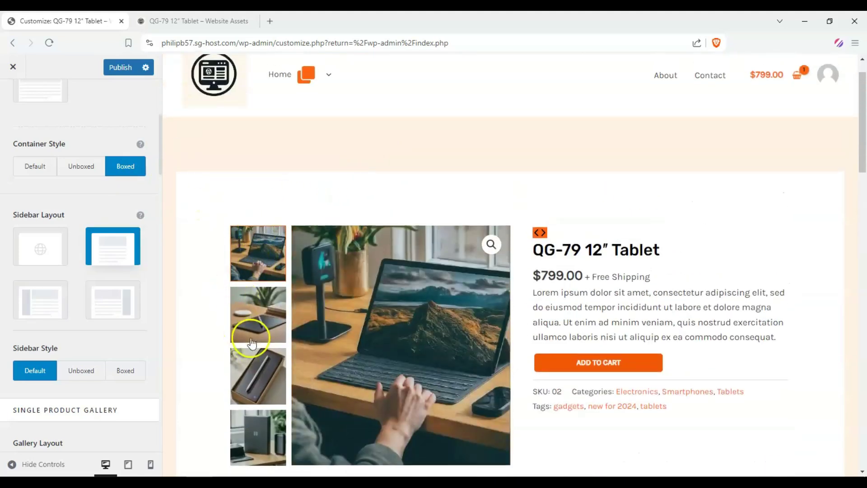
scroll(239, 307, down, 15)
scroll(240, 293, up, 12)
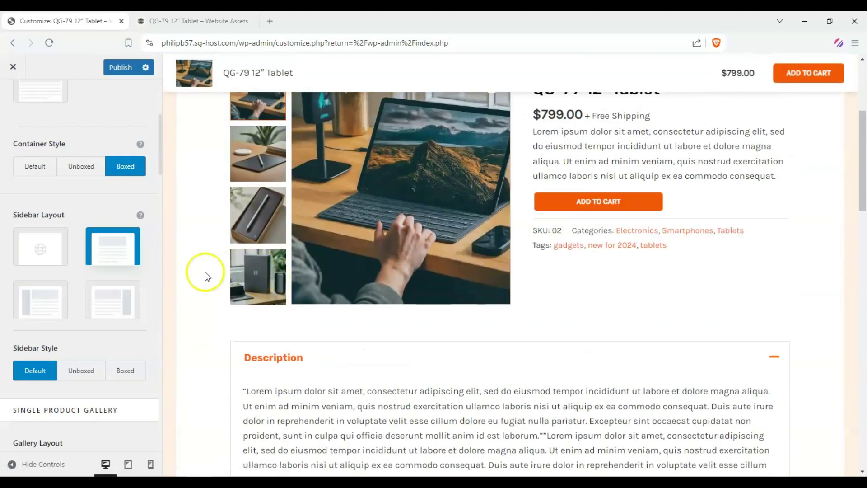
- Try the left sidebar layout on the product page and restore the layout without a sidebar
click(46, 296)
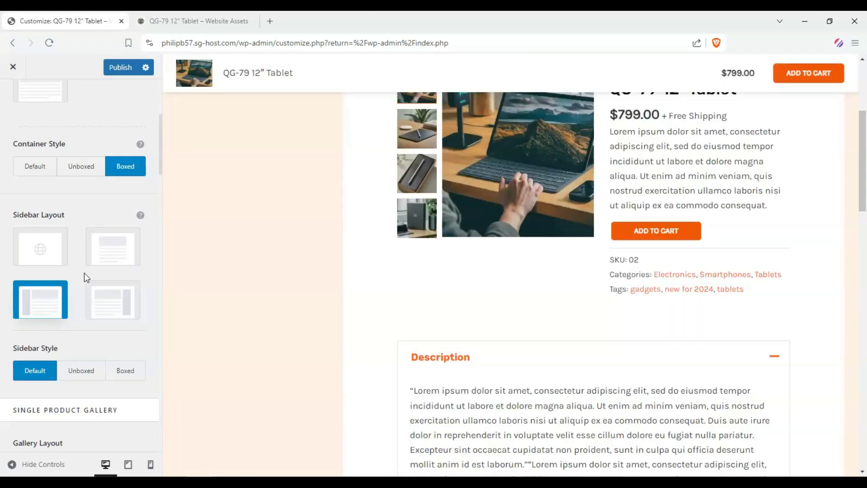
scroll(295, 277, down, 3)
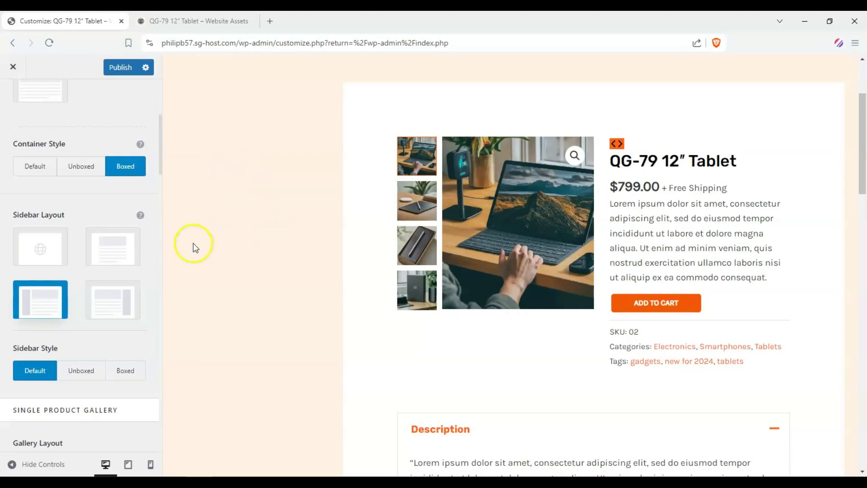
click(115, 244)
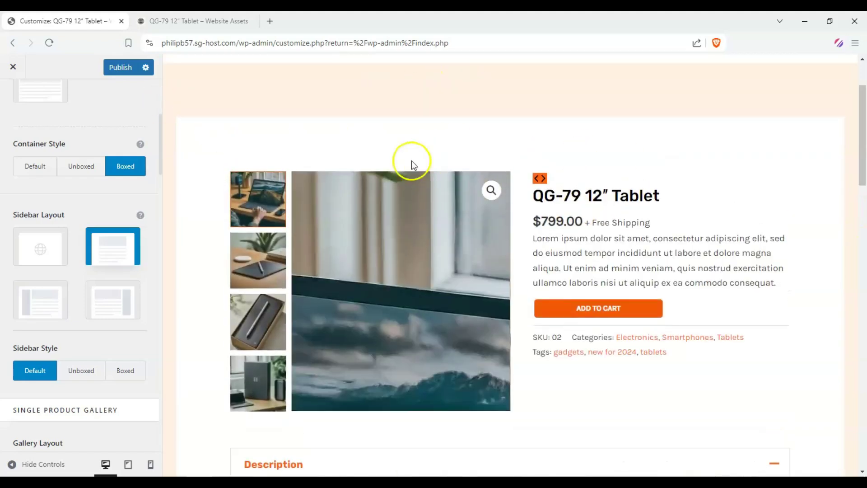
- Examine the boxed product page without a sidebar, from the site header down to the related products
scroll(567, 186, down, 6)
scroll(587, 207, up, 4)
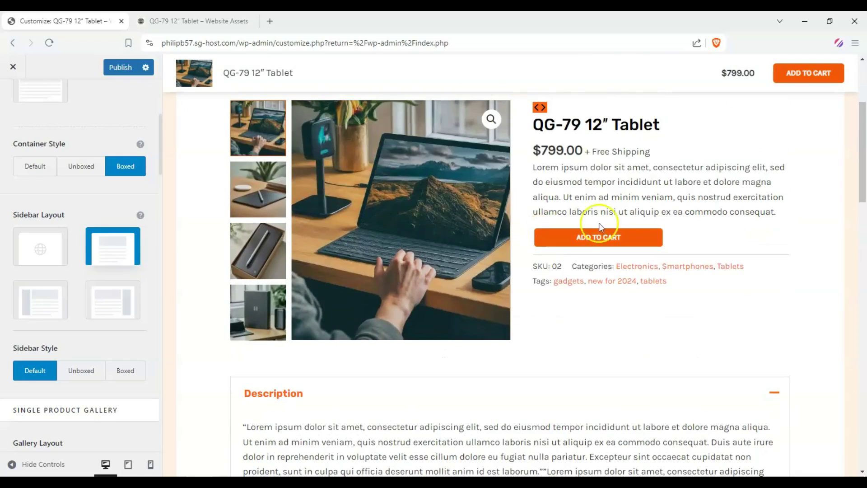
scroll(507, 267, up, 2)
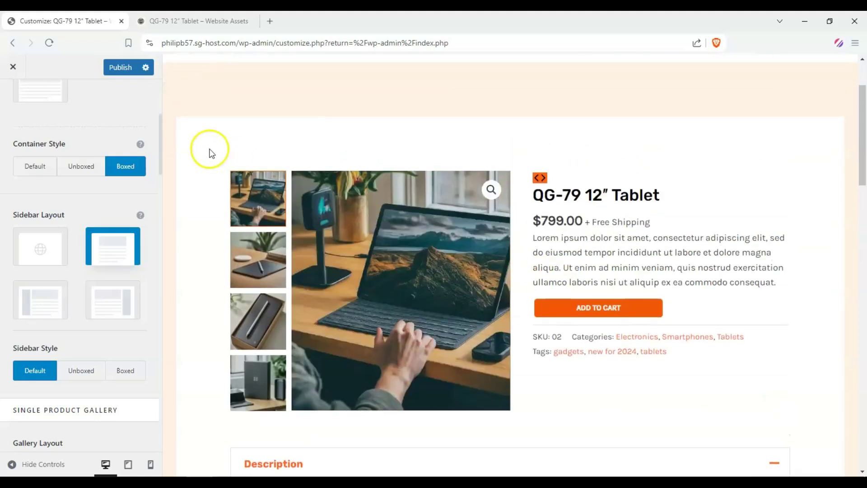
scroll(210, 153, down, 1)
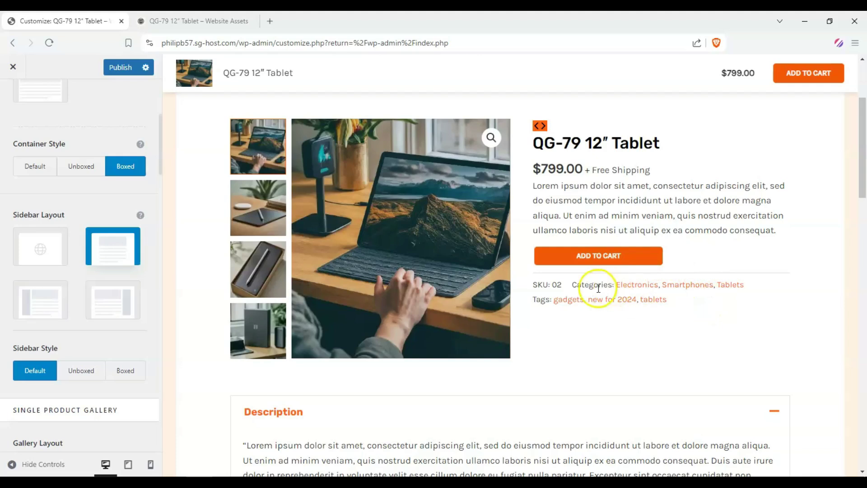
scroll(522, 269, up, 1)
scroll(523, 270, up, 2)
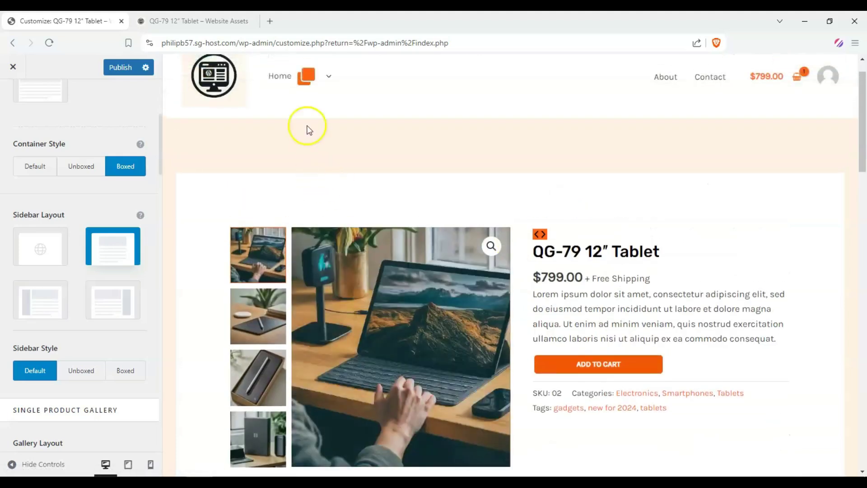
scroll(645, 334, down, 3)
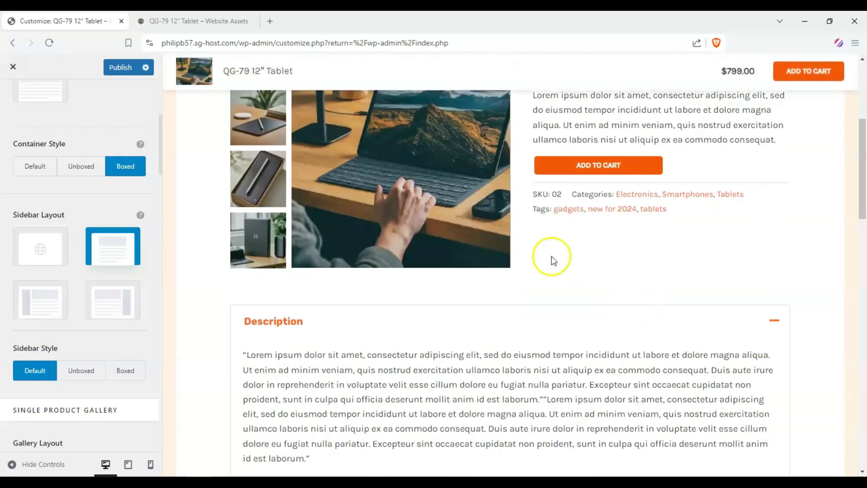
scroll(551, 257, down, 4)
scroll(551, 261, down, 3)
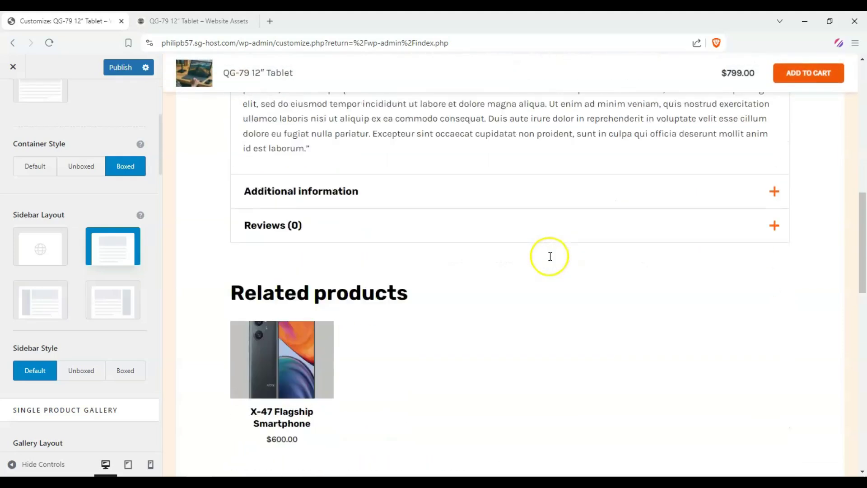
scroll(549, 254, up, 7)
- Try the gallery layout with scrollable vertical thumbnails beside the product image, review it, and switch to the Horizontal layout
scroll(8, 221, down, 6)
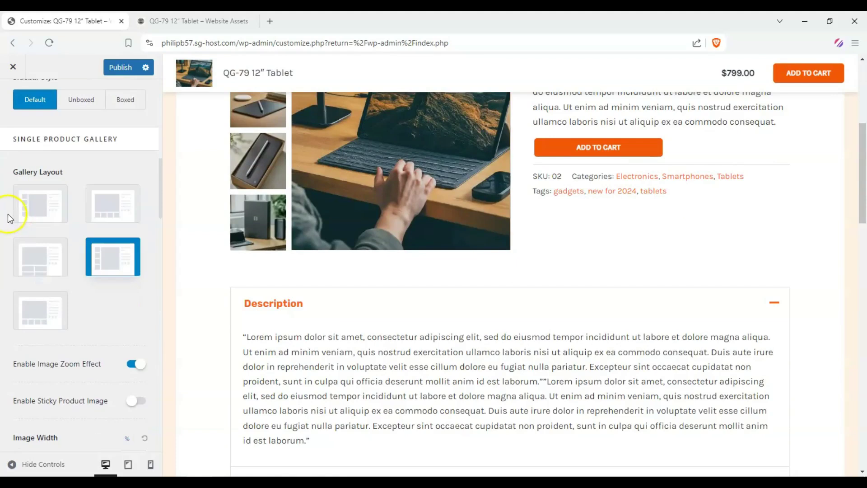
scroll(412, 281, up, 2)
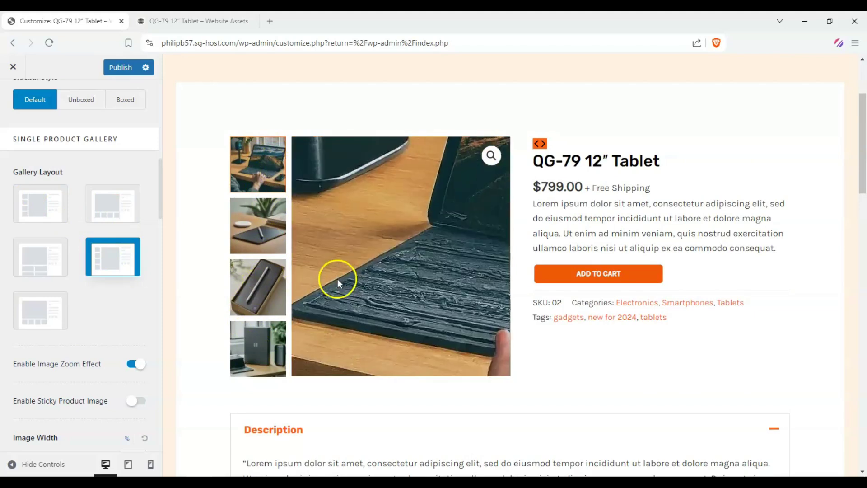
click(52, 219)
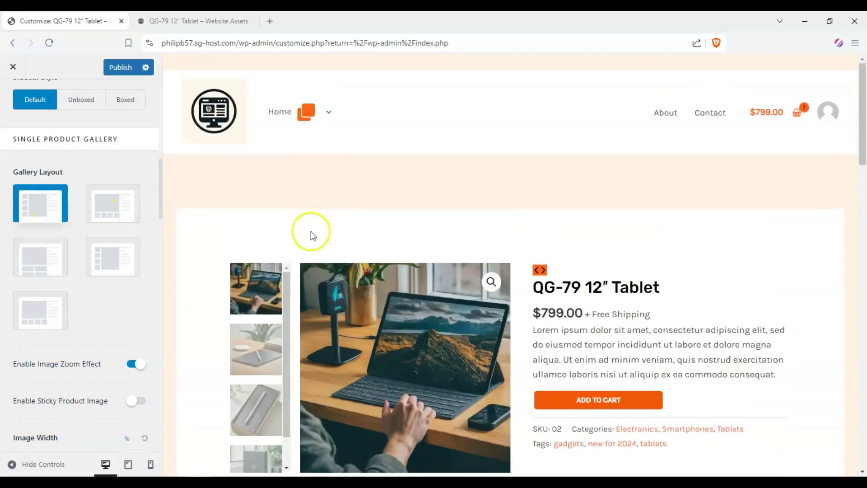
scroll(232, 184, down, 5)
scroll(262, 206, up, 2)
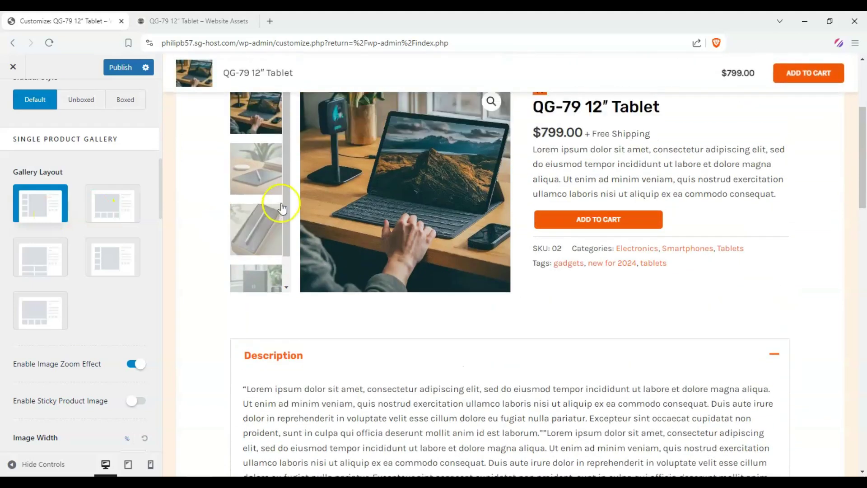
click(106, 202)
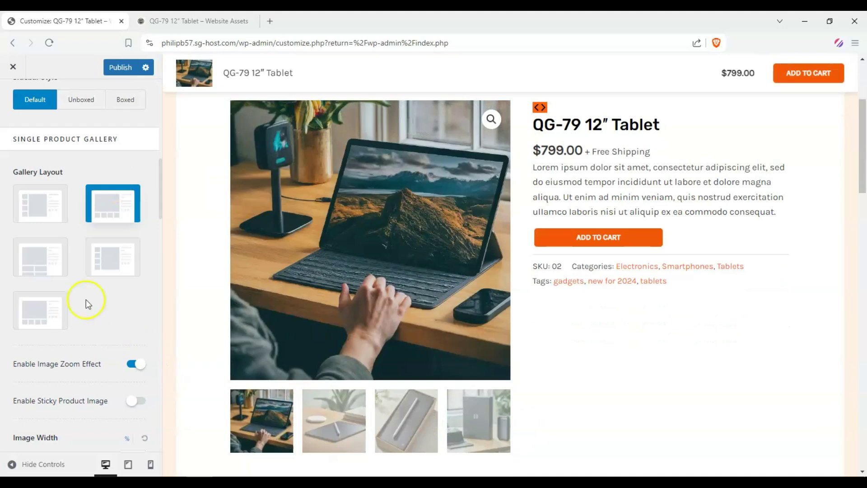
- Try the First Image Large gallery layout with 1 and with 4 thumbnail columns, reviewing the product images each time
click(42, 267)
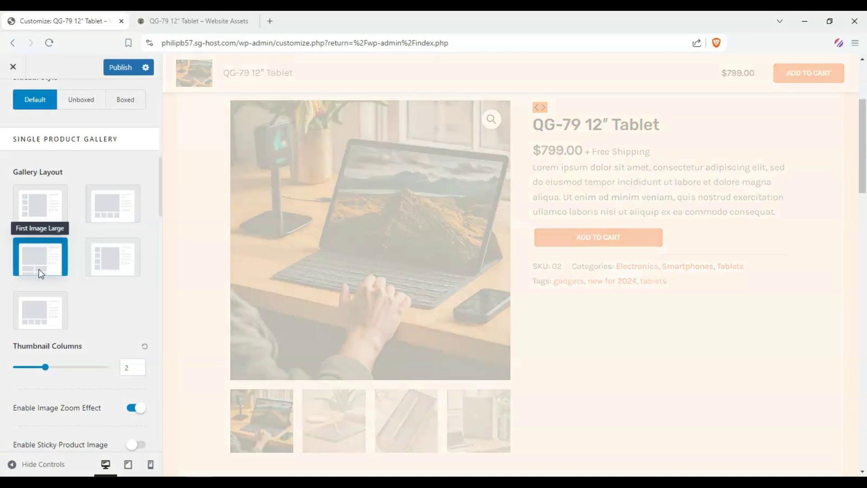
scroll(281, 294, down, 5)
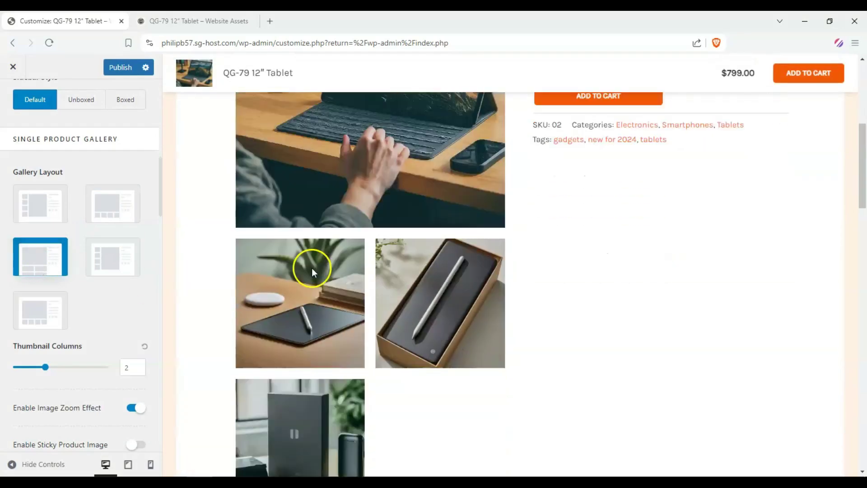
scroll(437, 277, up, 5)
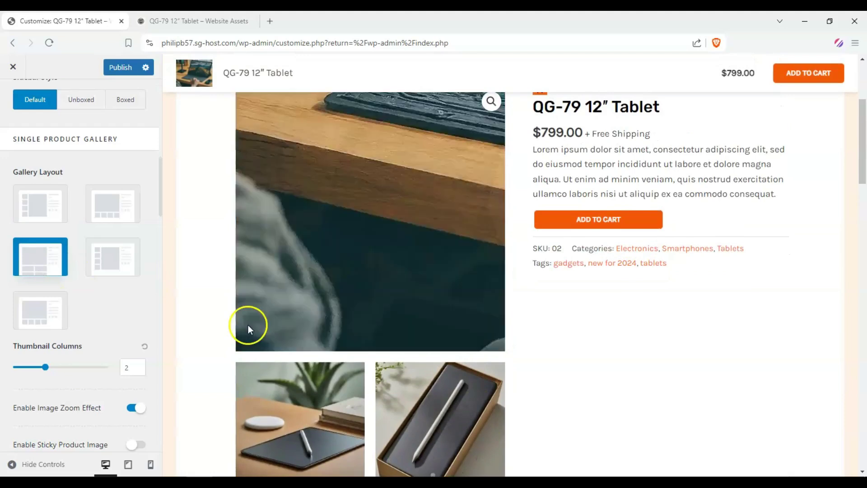
drag(44, 368, 13, 367)
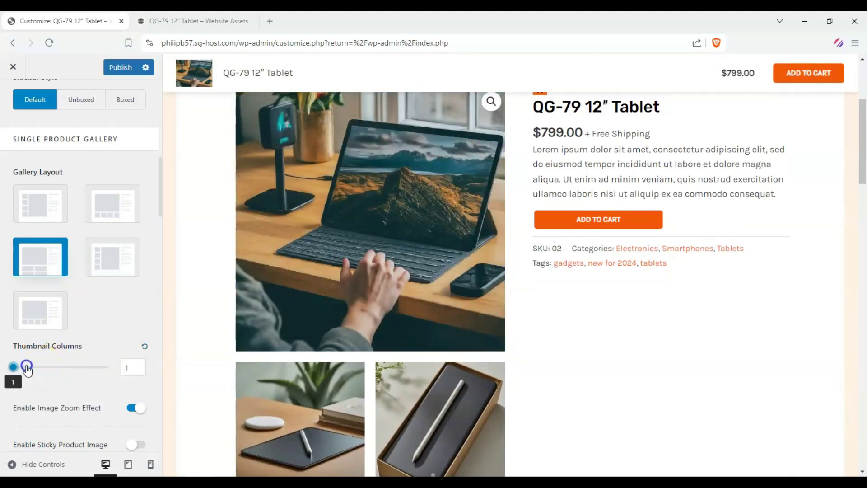
scroll(253, 266, down, 2)
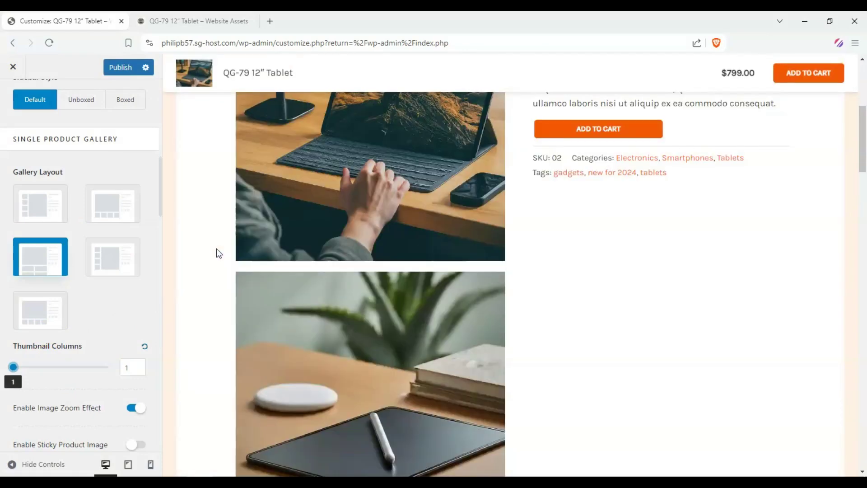
scroll(216, 247, down, 10)
scroll(216, 245, down, 3)
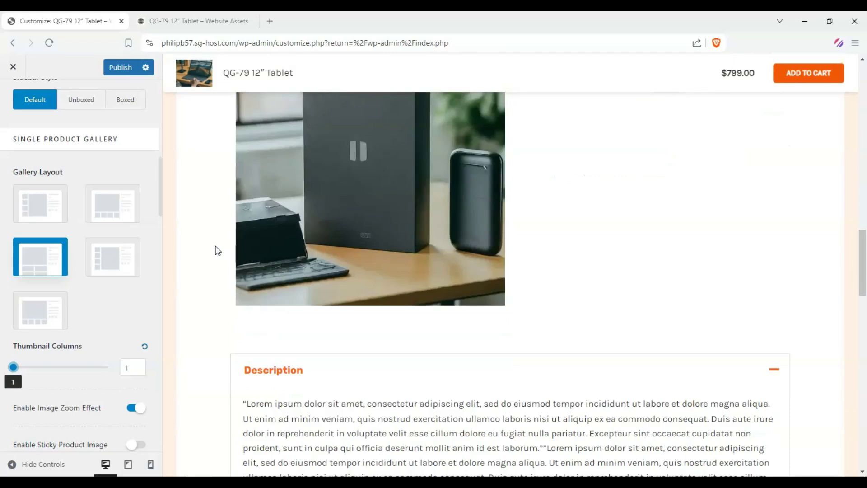
scroll(215, 244, up, 15)
click(90, 321)
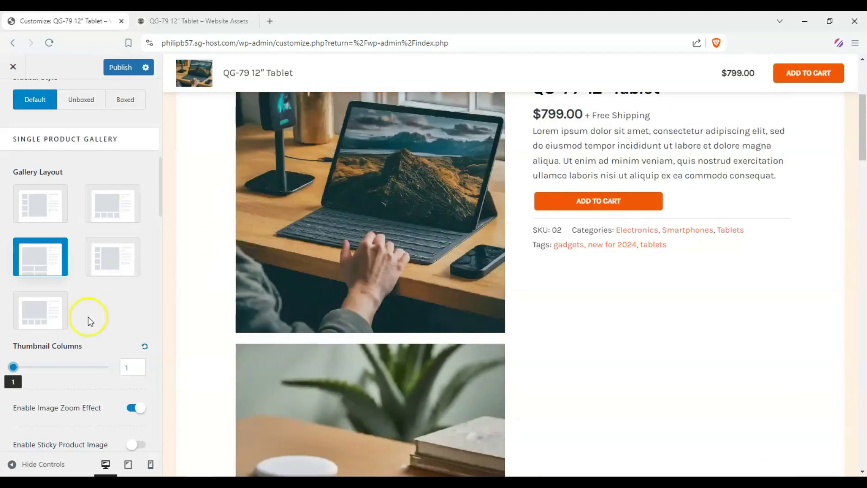
click(284, 311)
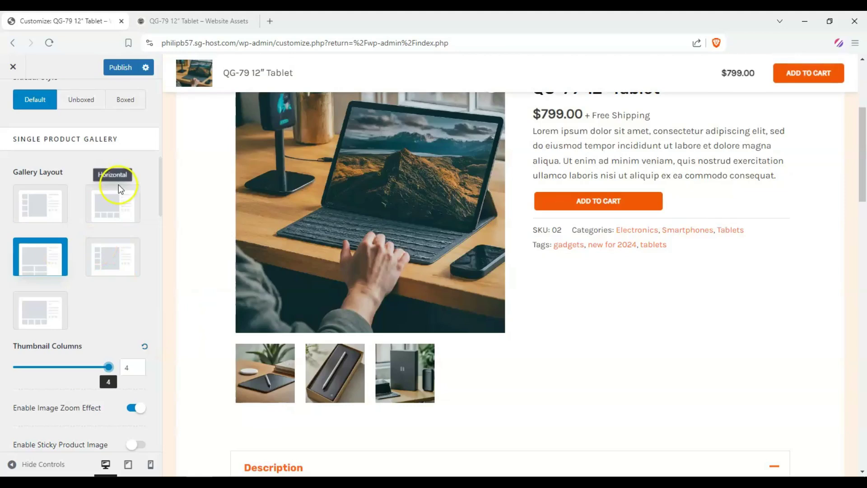
- Compare the alternative gallery layouts with thumbnails below and beside the image, and set the gallery layout to Horizontal
click(59, 318)
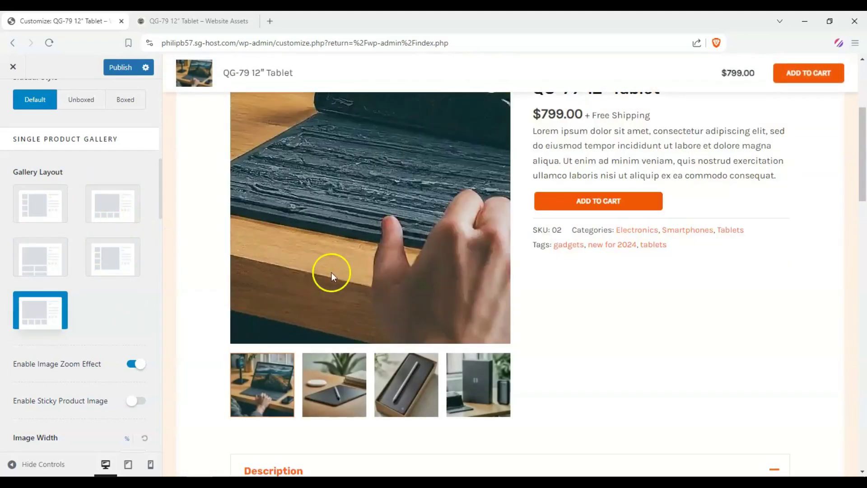
click(117, 254)
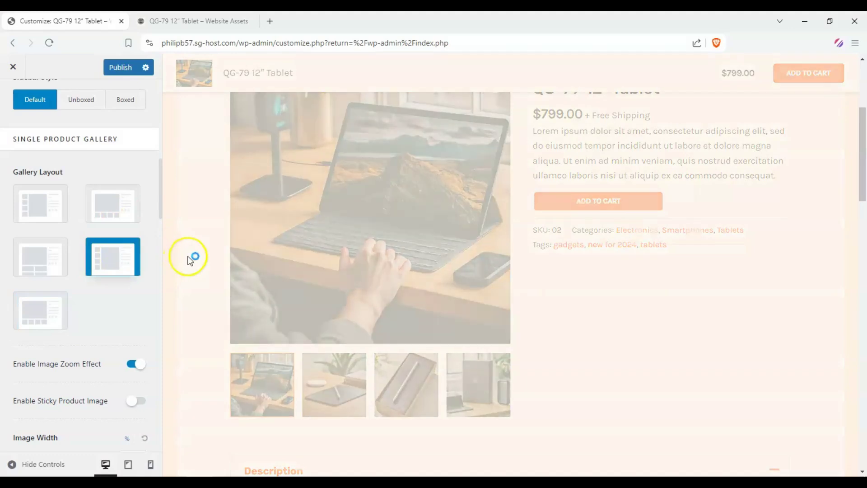
click(104, 218)
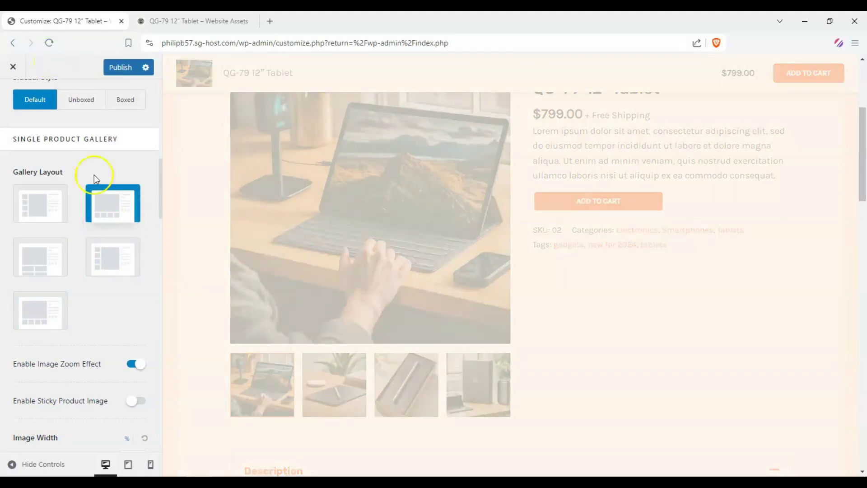
- Turn off the image zoom effect and check how the main product image opens enlarged in the preview
scroll(93, 260, down, 2)
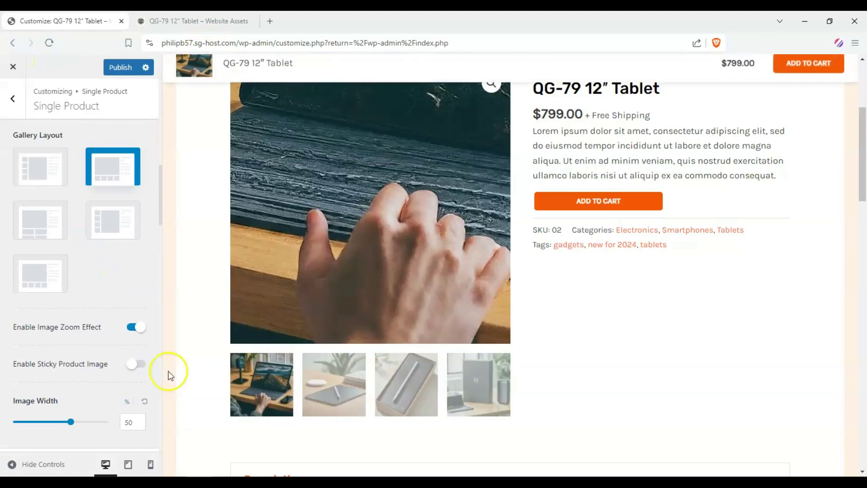
click(136, 329)
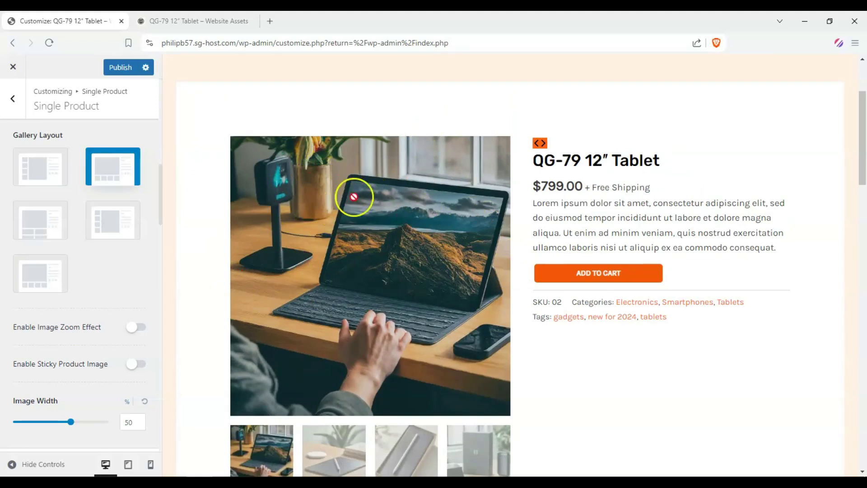
click(316, 281)
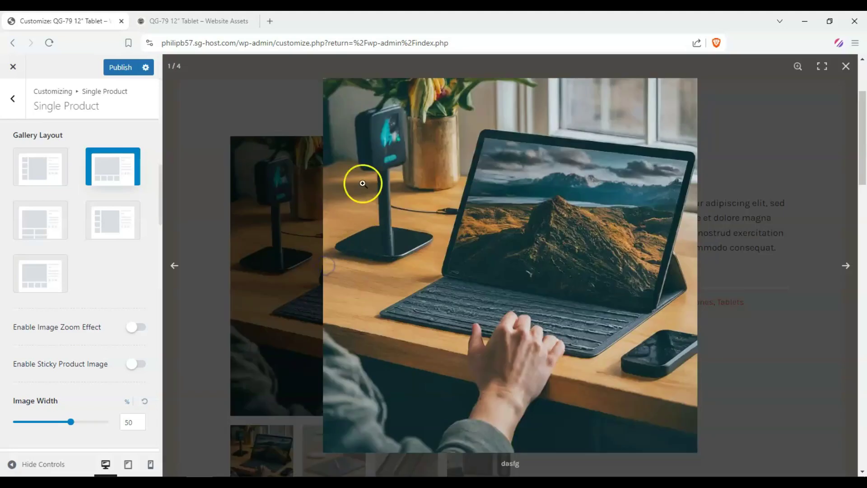
click(763, 204)
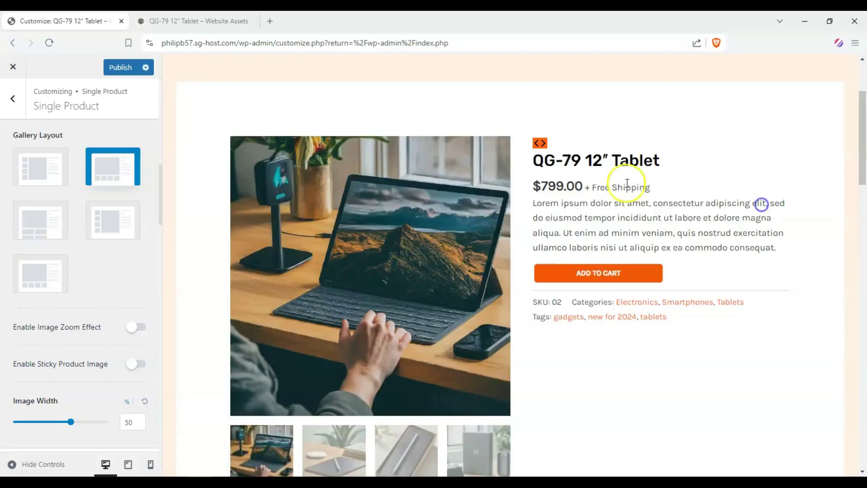
click(392, 240)
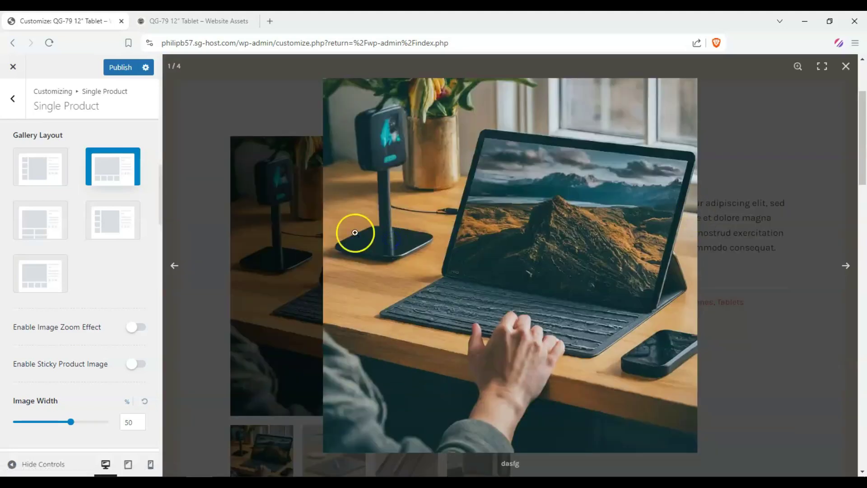
click(766, 297)
- Try enabling the sticky product image, check it along the product page, and switch it off again
scroll(106, 274, down, 1)
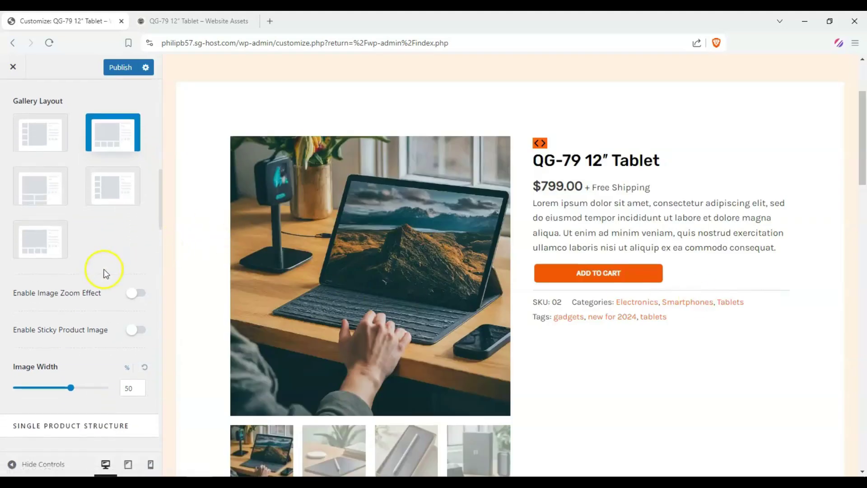
click(140, 328)
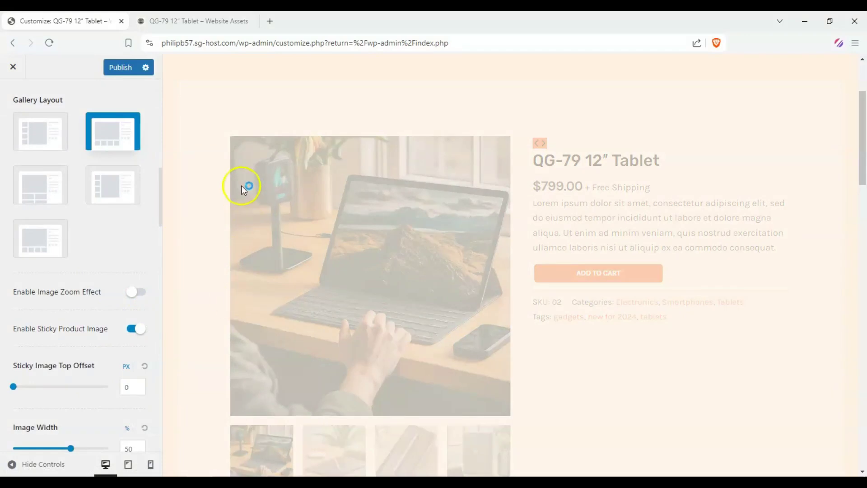
scroll(210, 168, down, 8)
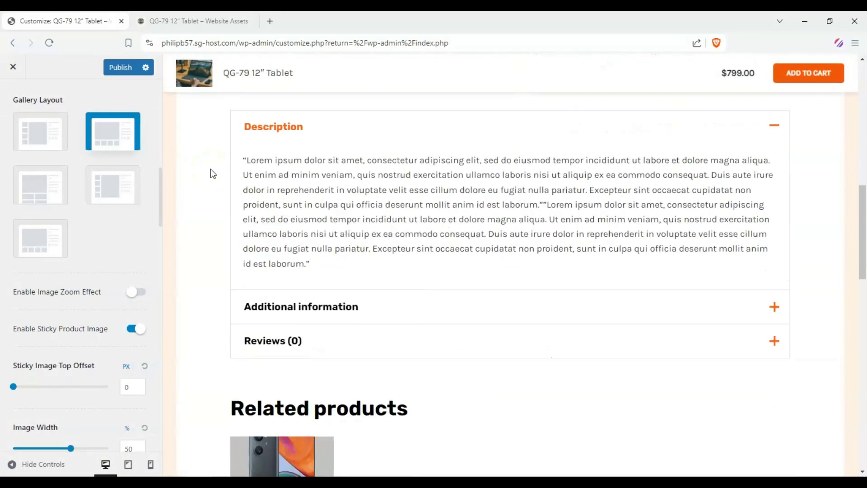
scroll(210, 169, up, 3)
scroll(211, 170, up, 5)
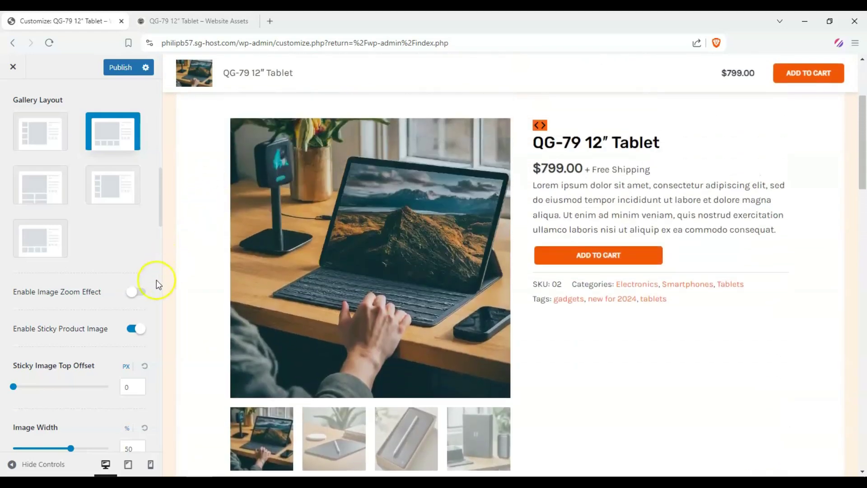
click(138, 329)
scroll(197, 263, down, 2)
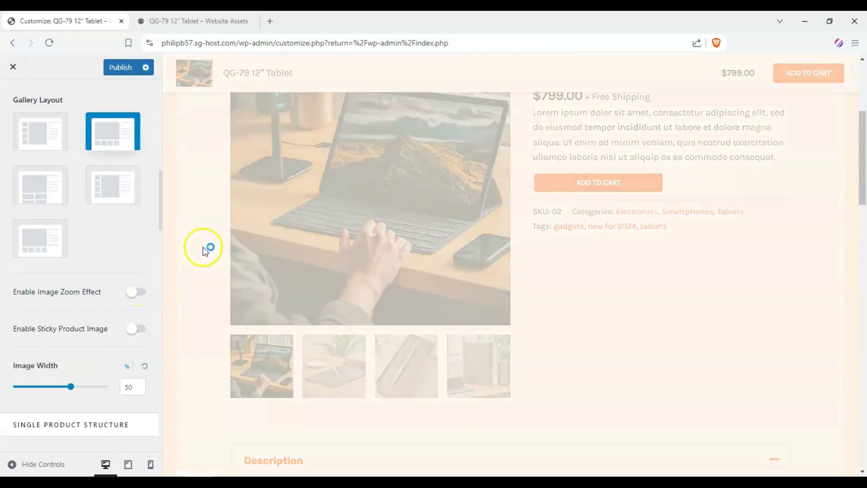
- Set the product image width to 30% in the single product gallery settings
scroll(206, 251, down, 5)
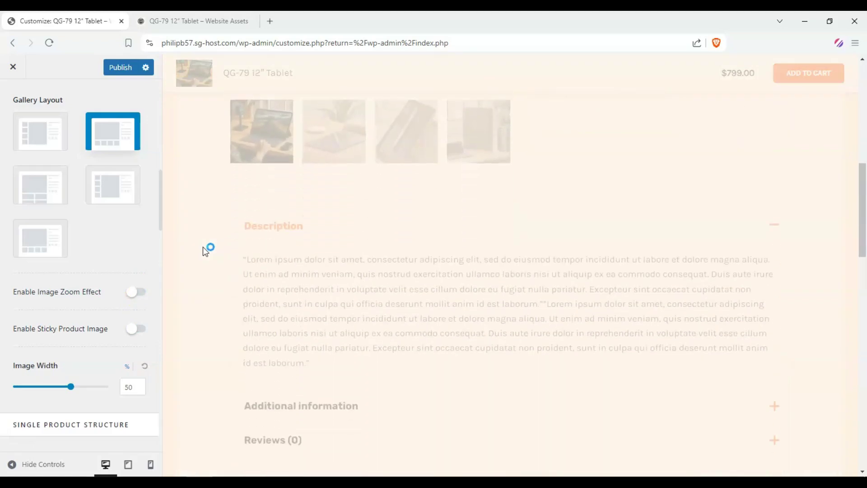
scroll(204, 248, up, 5)
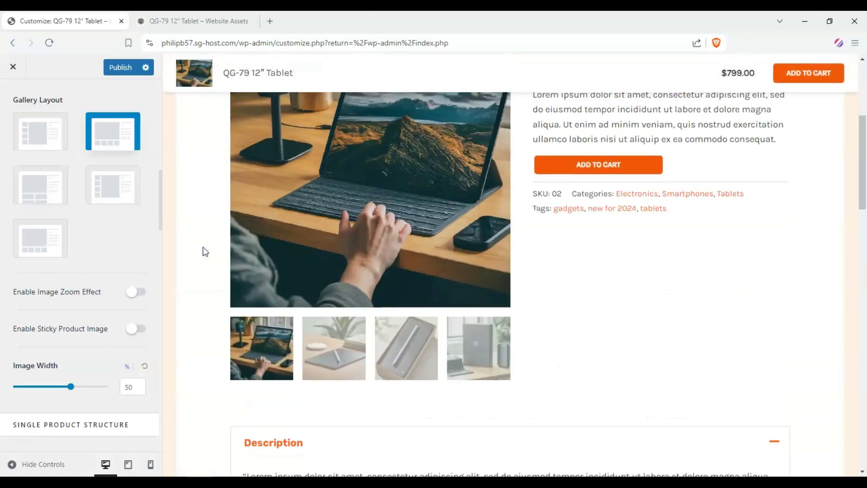
scroll(223, 246, down, 1)
scroll(242, 253, up, 3)
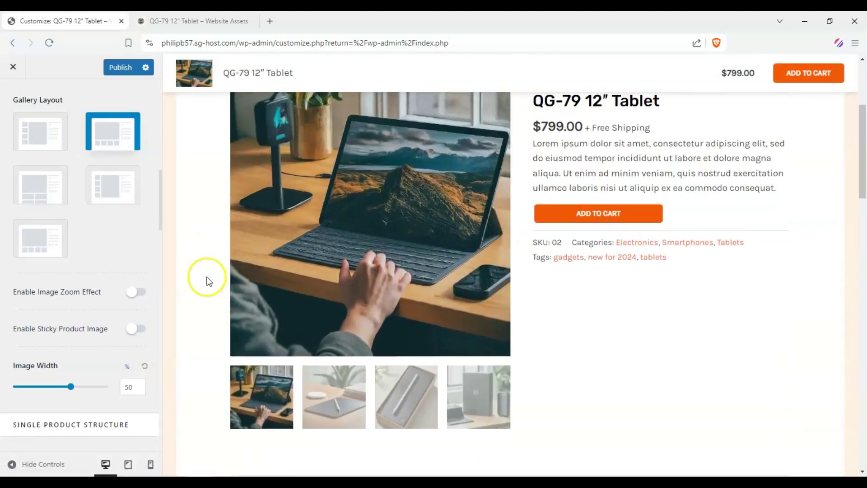
scroll(159, 261, down, 3)
scroll(159, 260, down, 2)
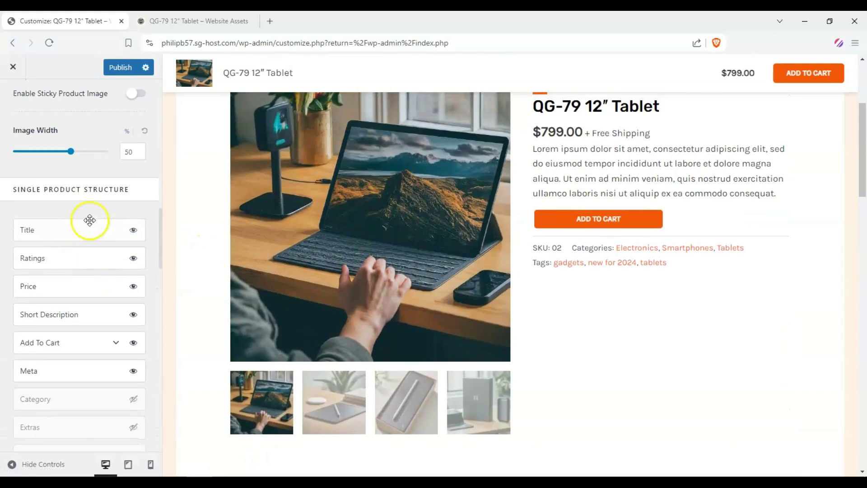
click(136, 195)
scroll(34, 163, up, 2)
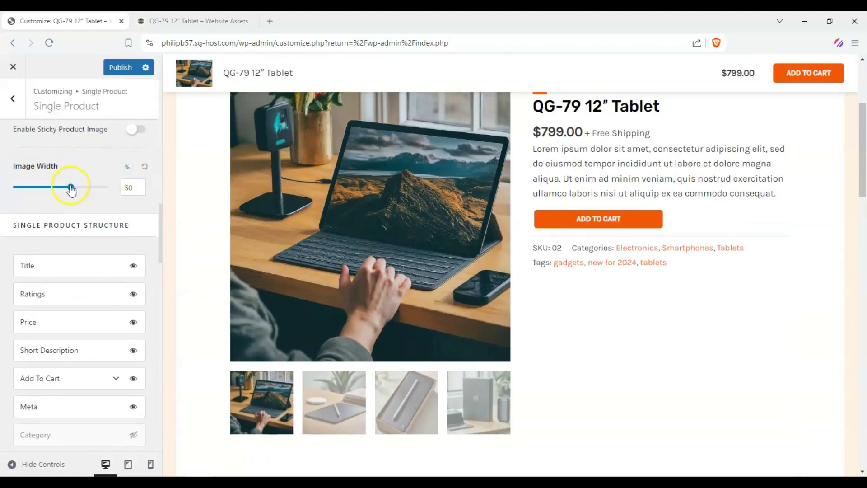
drag(71, 189, 52, 191)
drag(36, 189, 33, 188)
click(202, 194)
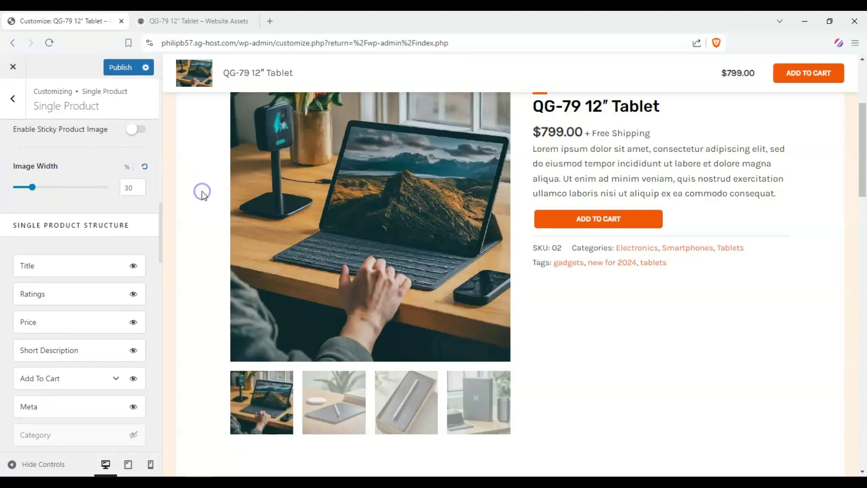
- Check the main product image and the gallery thumbnails in the preview for the new image width
scroll(238, 194, down, 1)
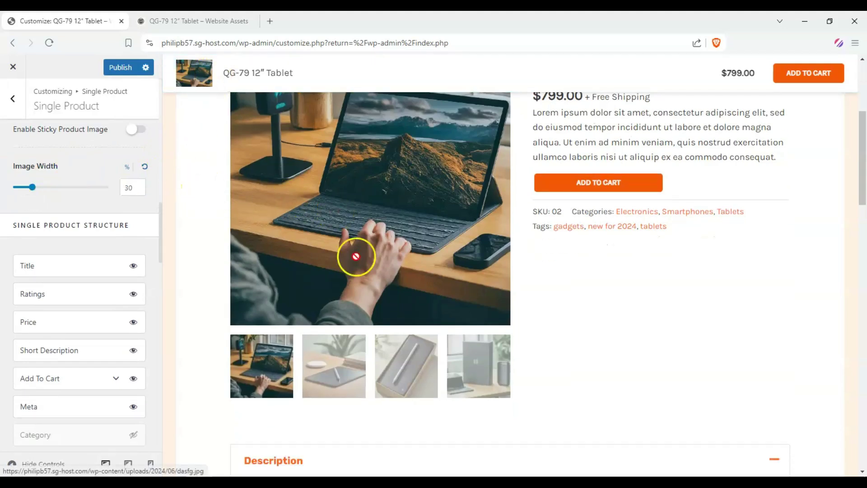
click(304, 365)
click(278, 344)
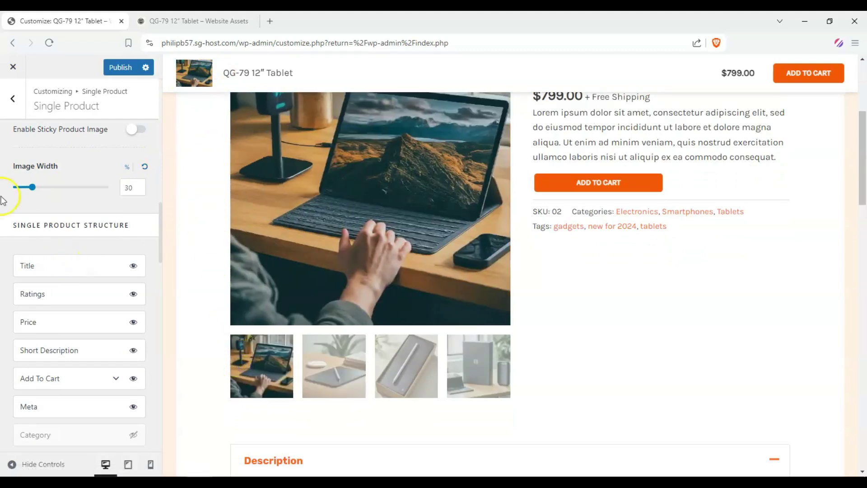
scroll(158, 247, down, 1)
scroll(368, 300, up, 2)
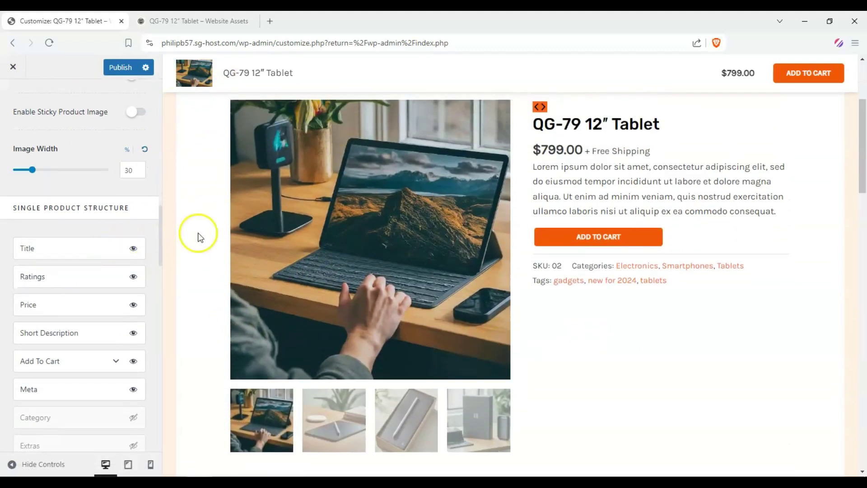
scroll(451, 273, up, 1)
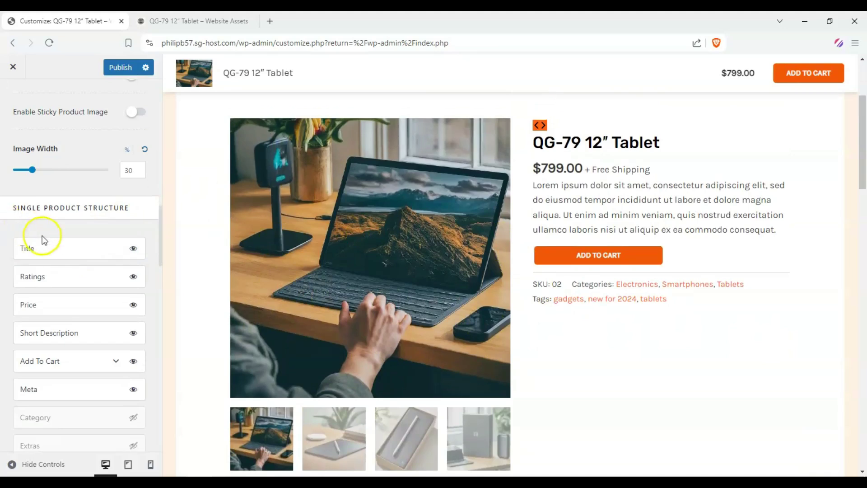
- Compare the Single Product Structure elements with the preview, expanding the Reviews section and returning to the Description section
scroll(42, 239, down, 2)
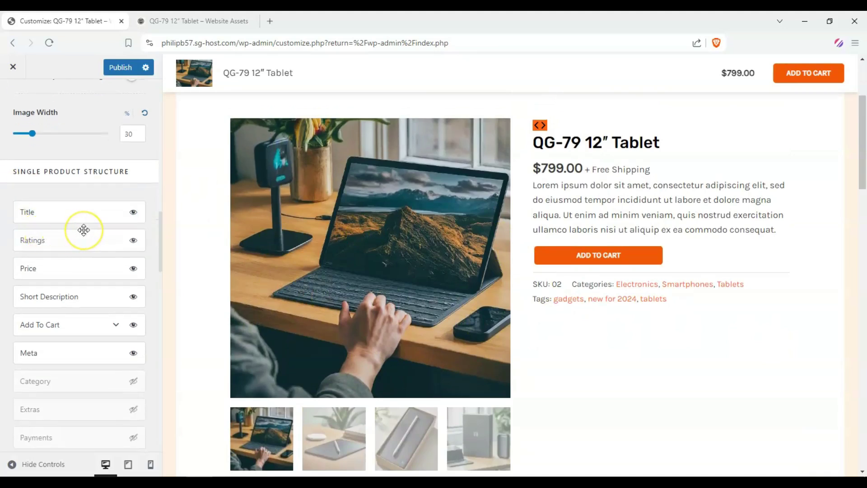
click(65, 245)
scroll(226, 259, down, 5)
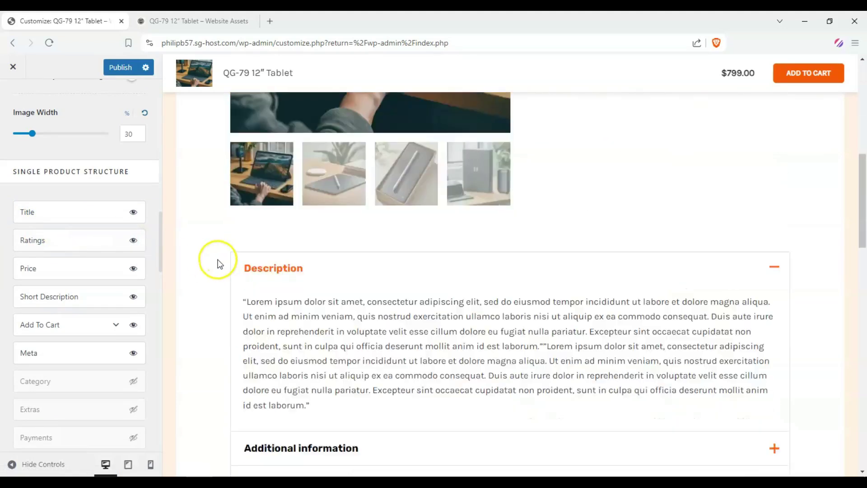
scroll(219, 263, down, 1)
click(777, 420)
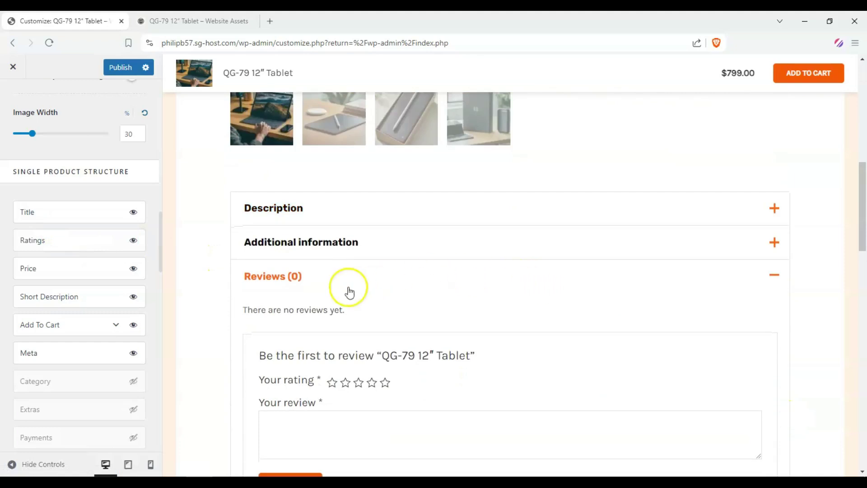
scroll(170, 254, up, 2)
click(314, 350)
click(314, 321)
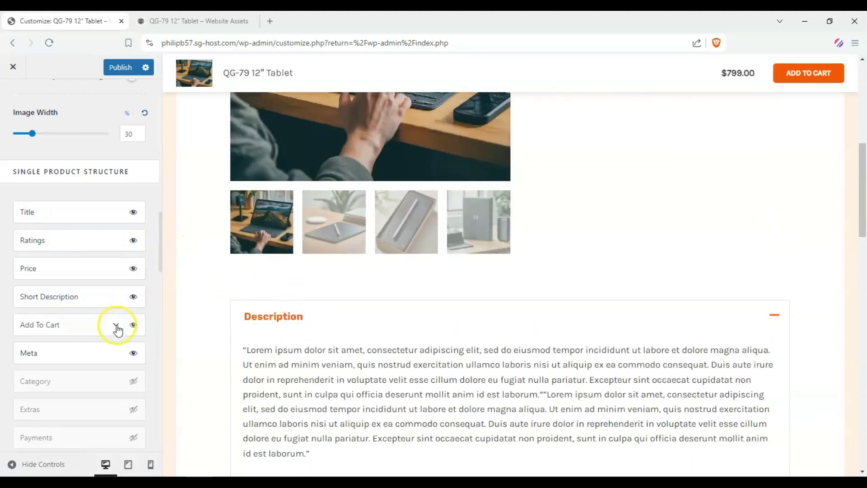
scroll(564, 280, up, 2)
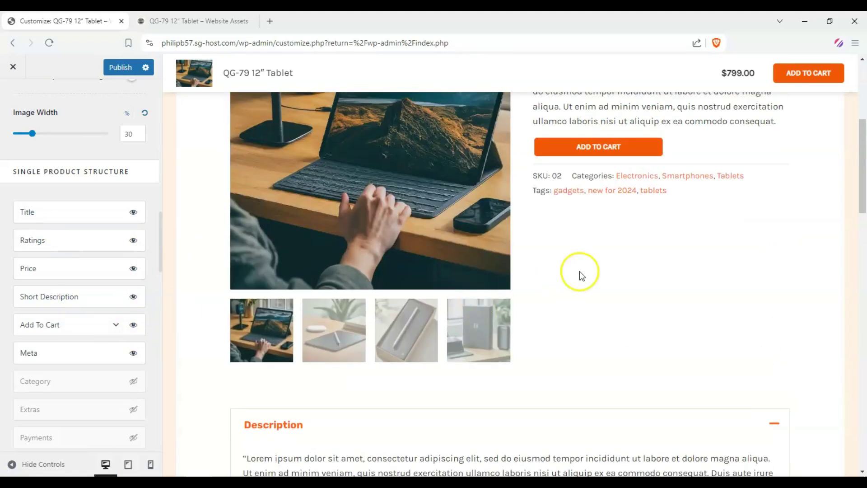
- Try hiding the Add To Cart element, hide the Short Description, show Add To Cart again, and check the product page
click(133, 325)
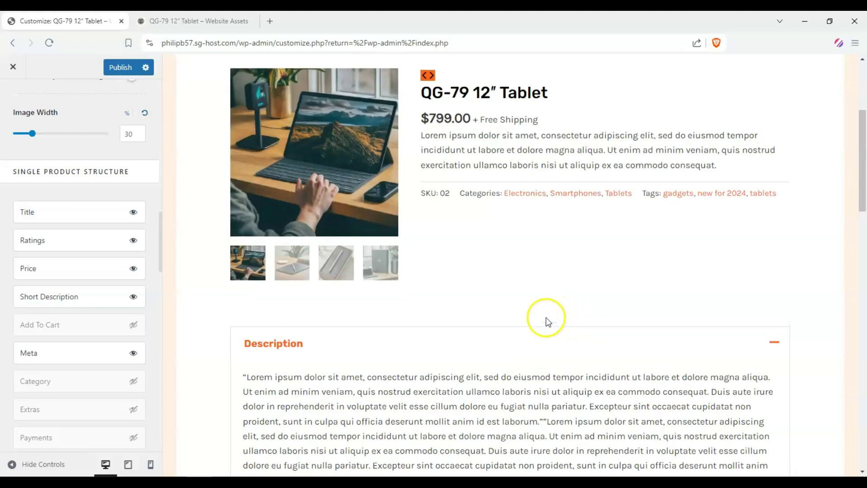
click(133, 318)
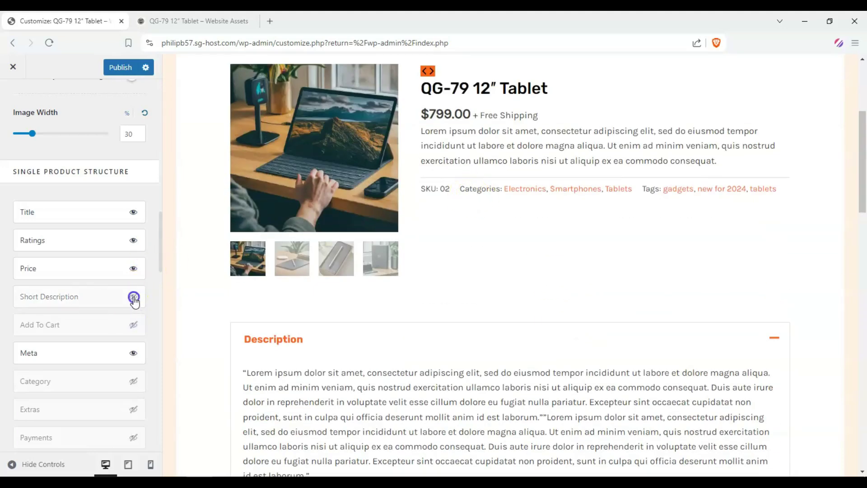
click(134, 325)
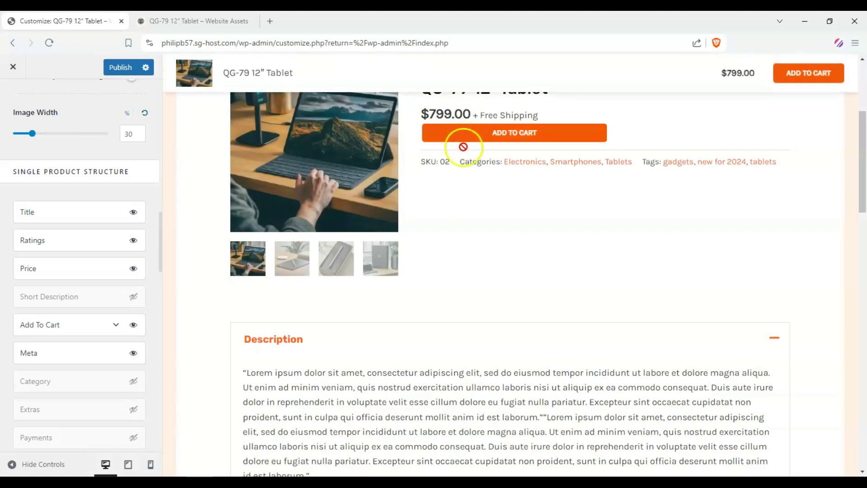
scroll(547, 170, down, 3)
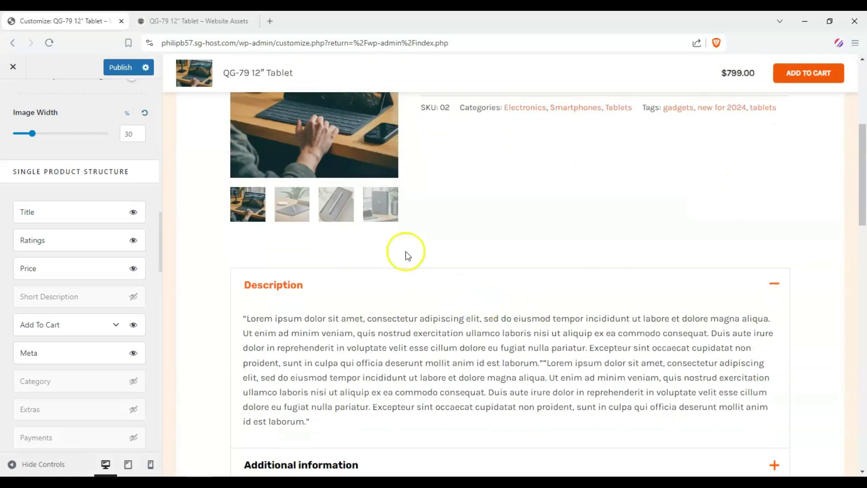
scroll(239, 284, up, 2)
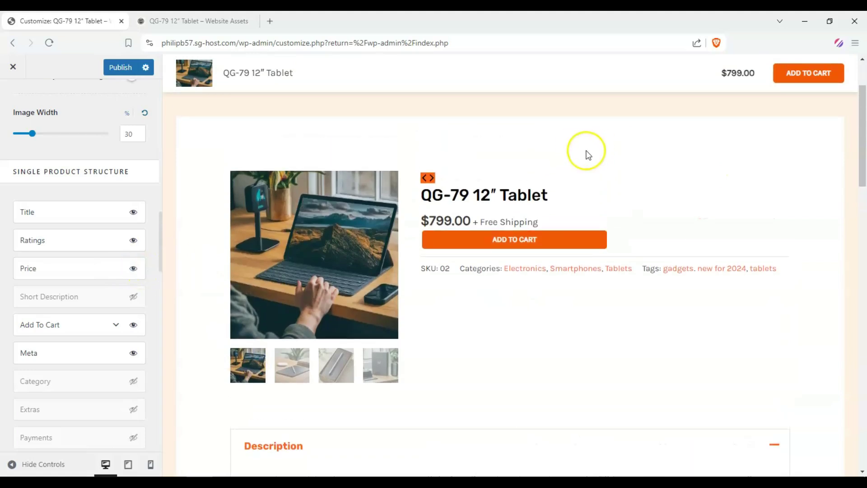
scroll(587, 150, up, 2)
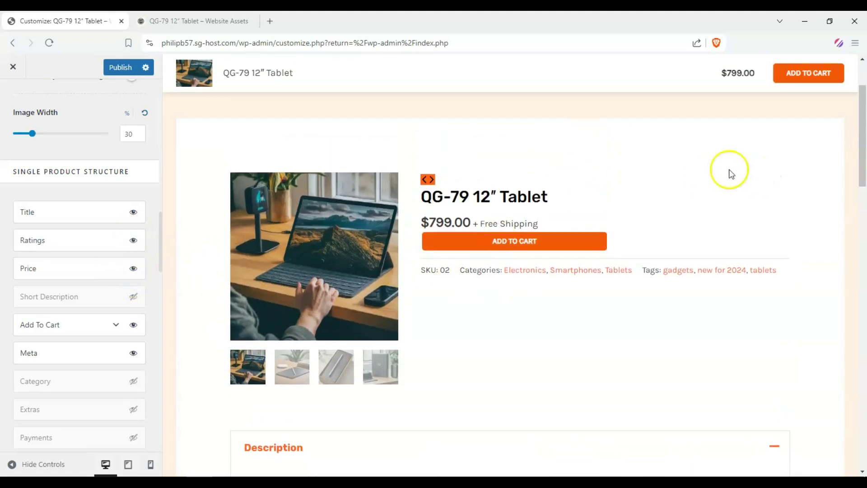
- Hide the Ratings element in the product structure and check the Reviews section in the preview
click(133, 240)
scroll(457, 229, down, 5)
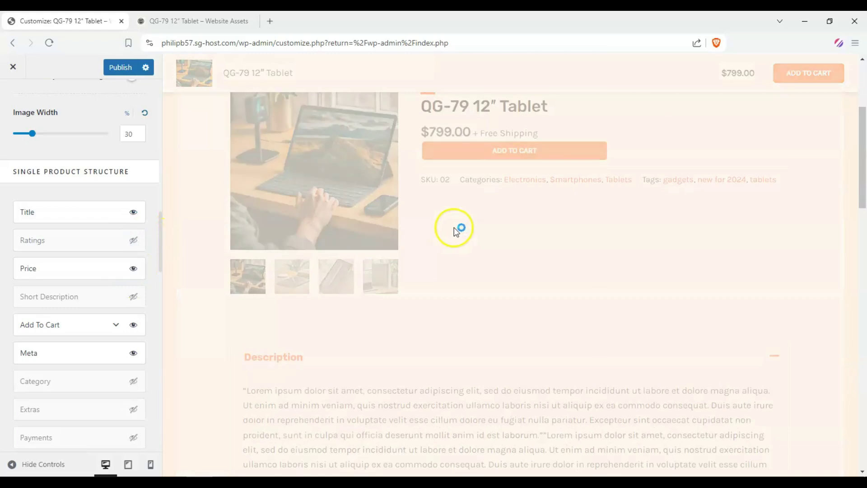
scroll(465, 227, down, 2)
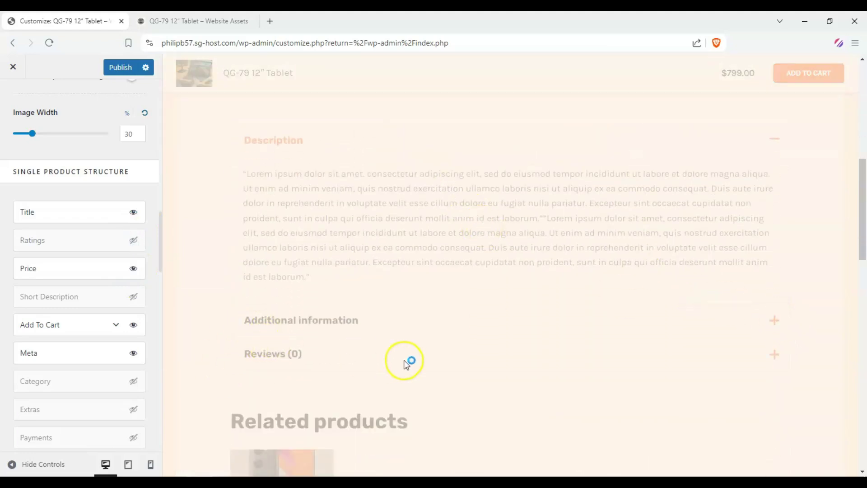
click(774, 356)
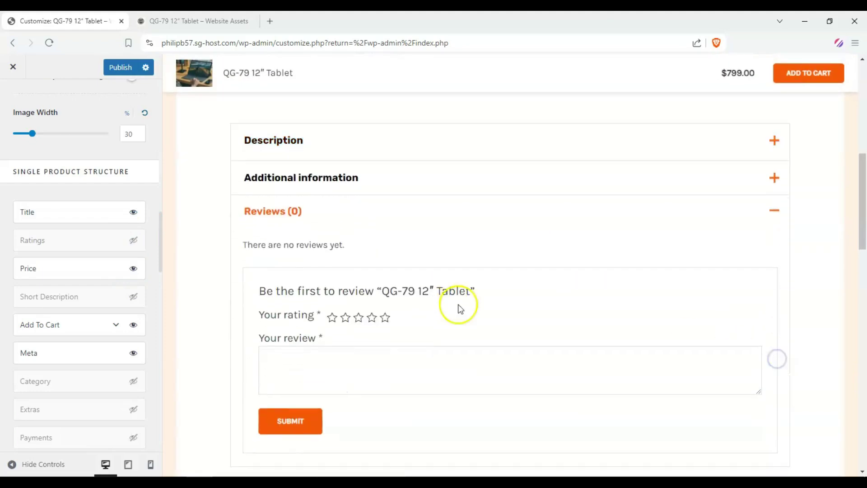
click(774, 208)
scroll(329, 252, up, 5)
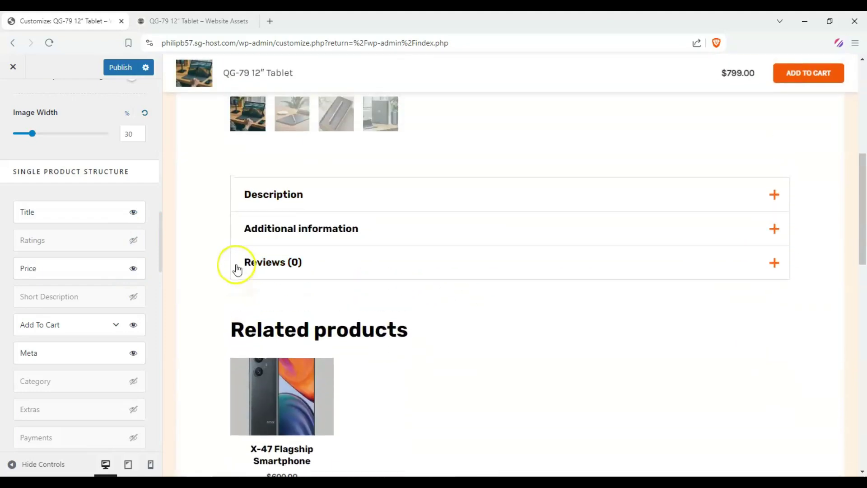
scroll(217, 287, up, 2)
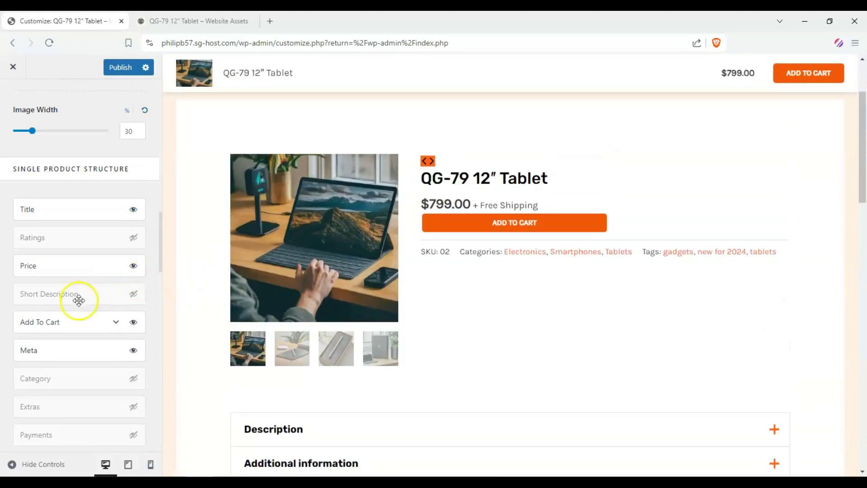
- Hide the Meta element and show the Payments element in the single product structure
scroll(77, 301, down, 1)
click(135, 316)
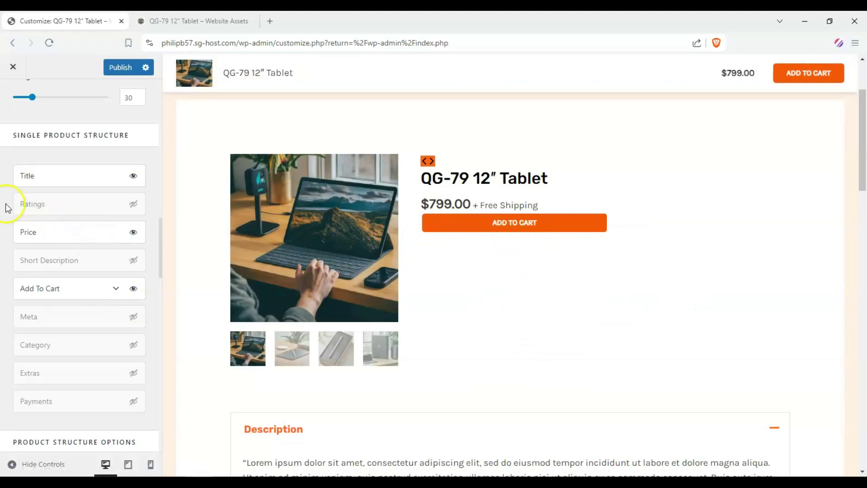
scroll(7, 207, down, 3)
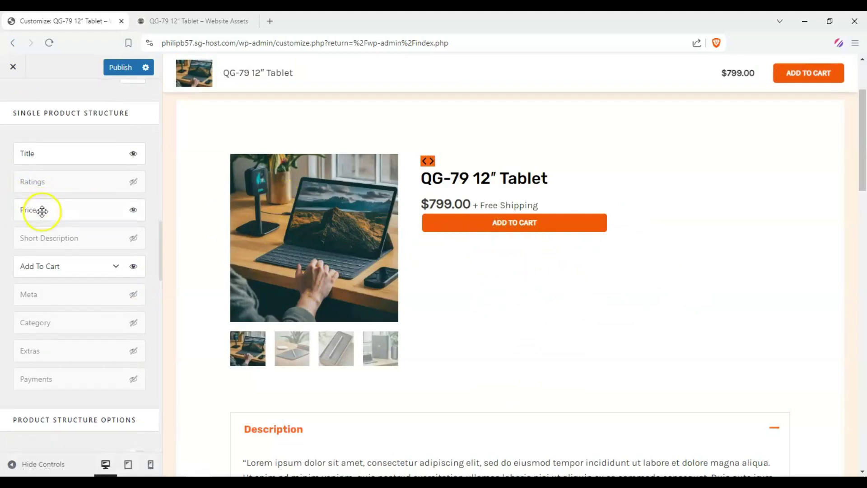
click(135, 297)
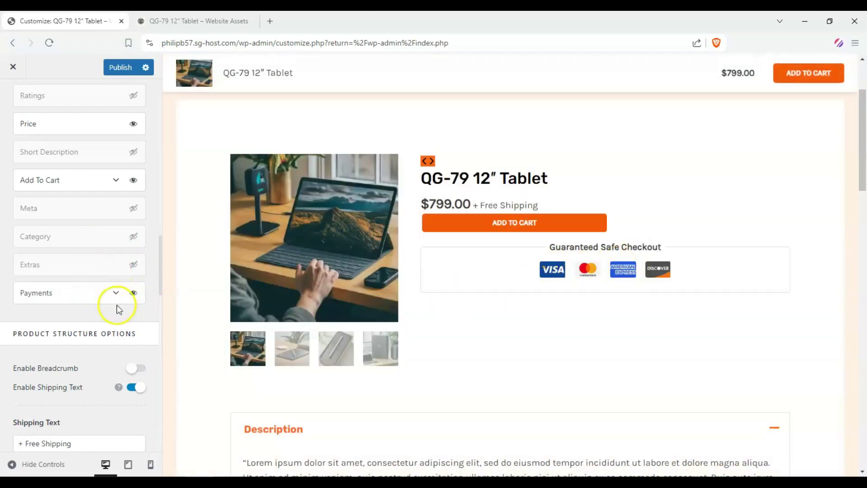
- Set the payment icon colors to Grayscale in the Payments element's options and check the payment icons in the preview
click(116, 292)
scroll(97, 292, down, 1)
scroll(97, 291, down, 2)
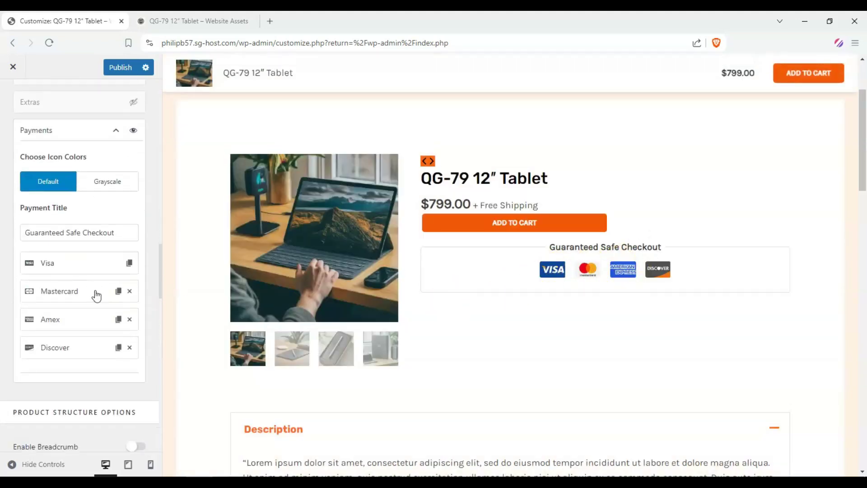
scroll(108, 347, down, 2)
scroll(100, 345, up, 2)
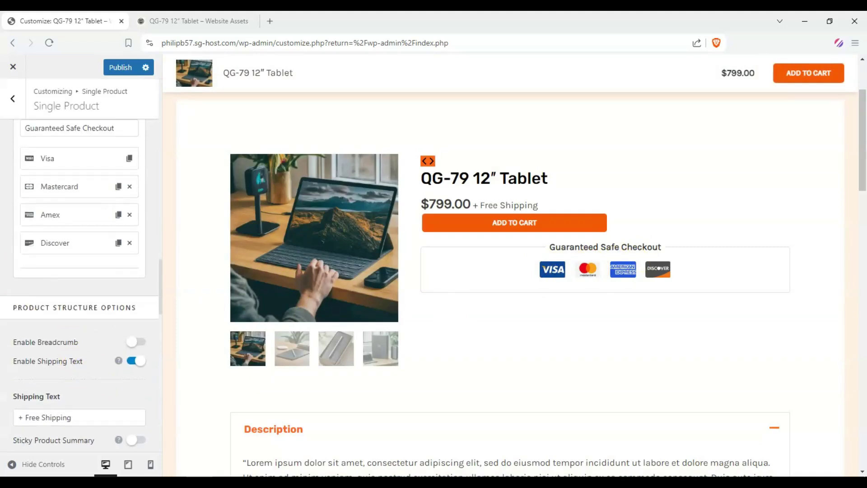
click(113, 190)
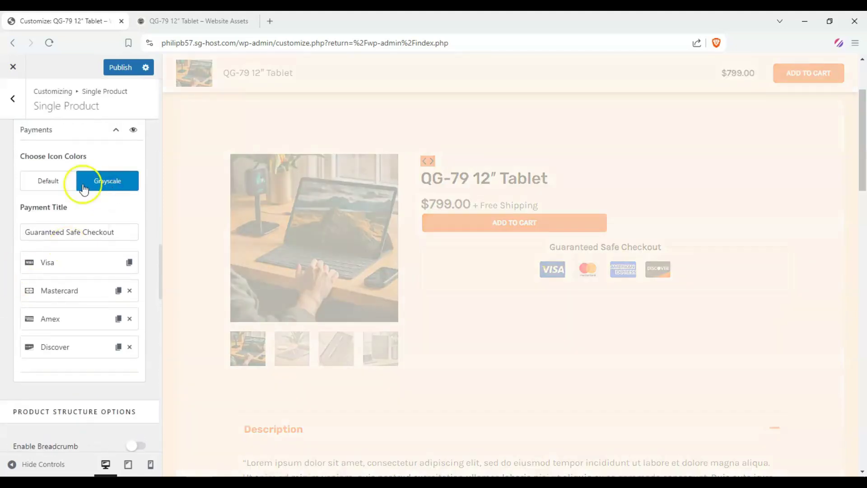
scroll(142, 199, up, 1)
scroll(135, 194, up, 1)
click(117, 185)
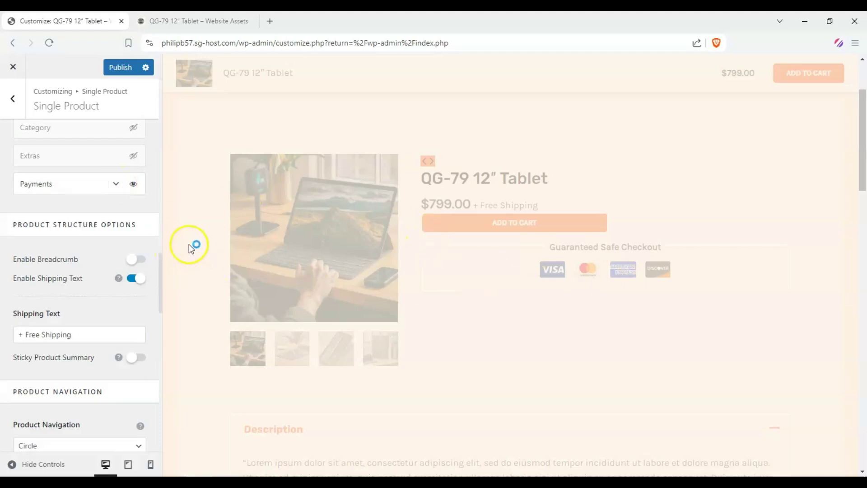
scroll(194, 232, down, 2)
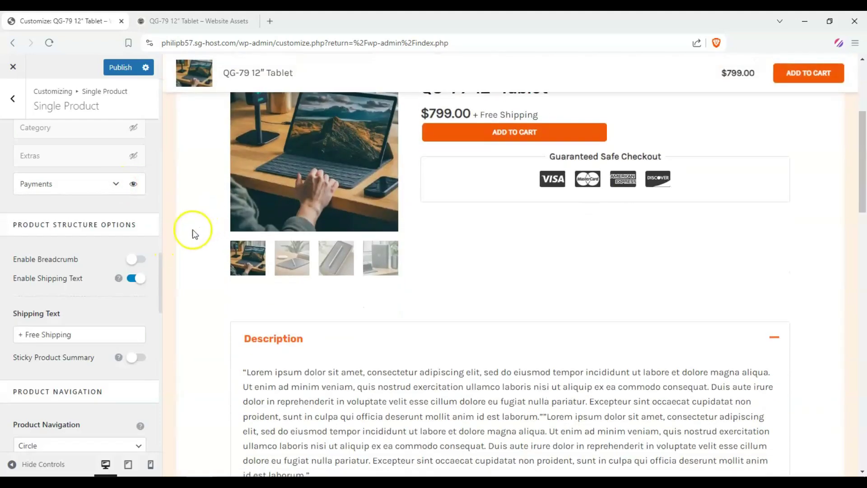
scroll(217, 271, up, 2)
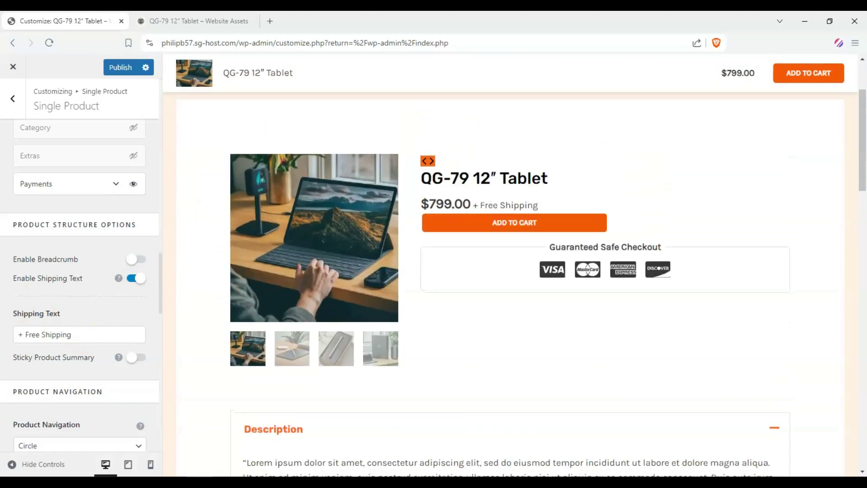
- Change the shipping text to "+ Shipping" and enable Sticky Product Summary in the product structure options
scroll(58, 293, down, 1)
drag(25, 305, 40, 305)
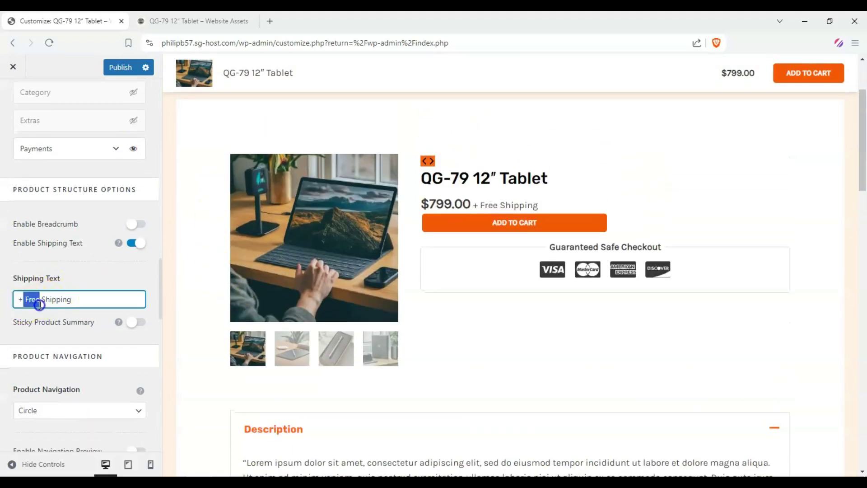
key(BackSpace)
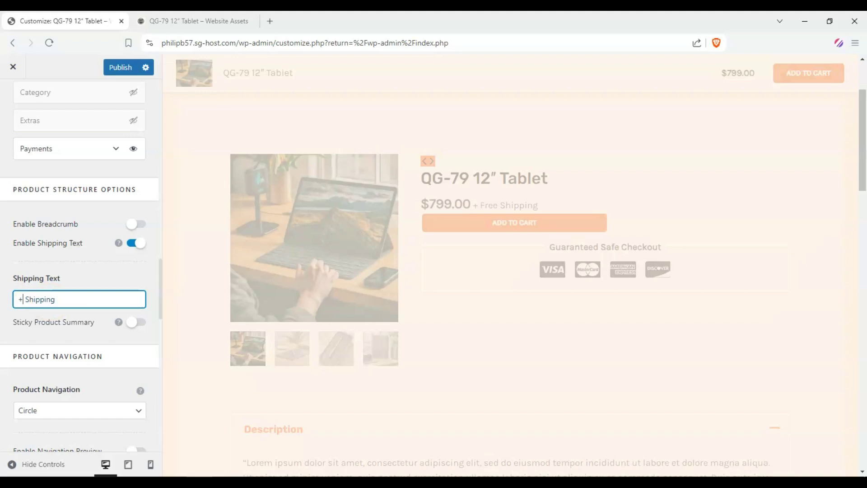
click(142, 323)
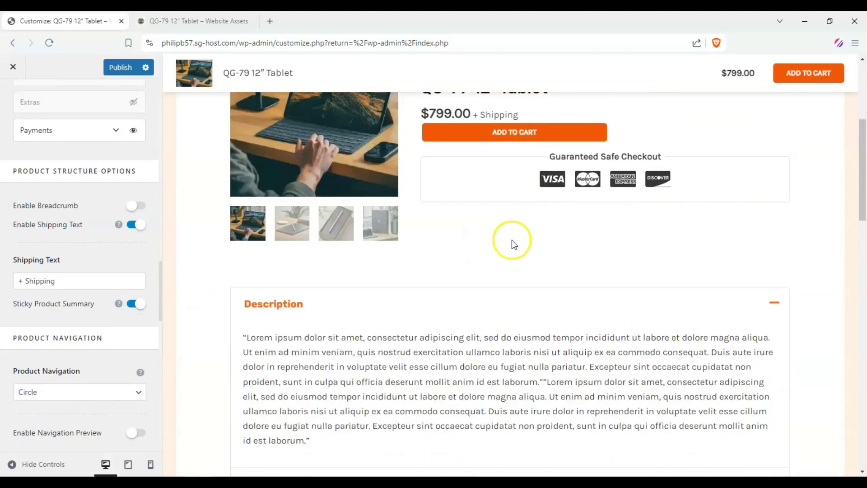
scroll(100, 289, down, 2)
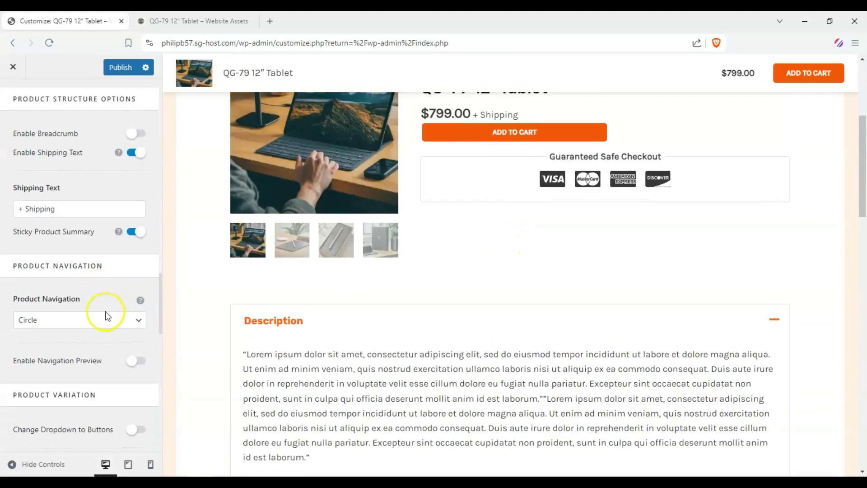
- Enable Navigation Preview and set the Product Navigation style to Circle Outline
click(135, 360)
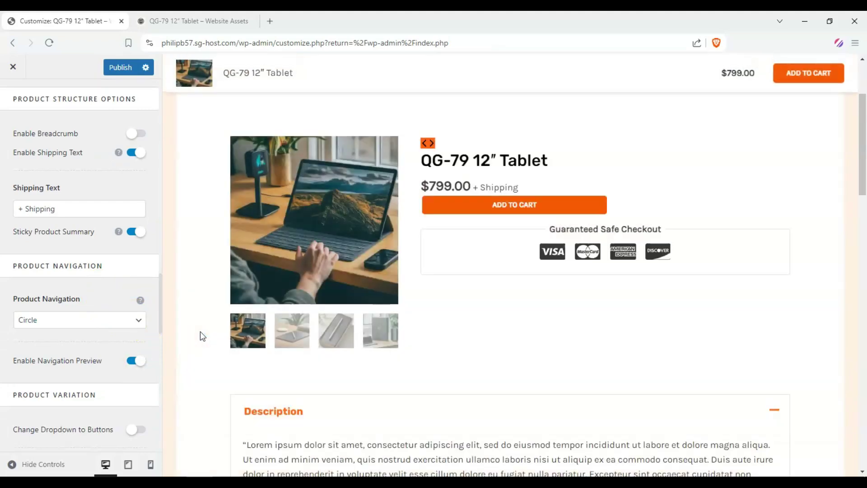
click(133, 319)
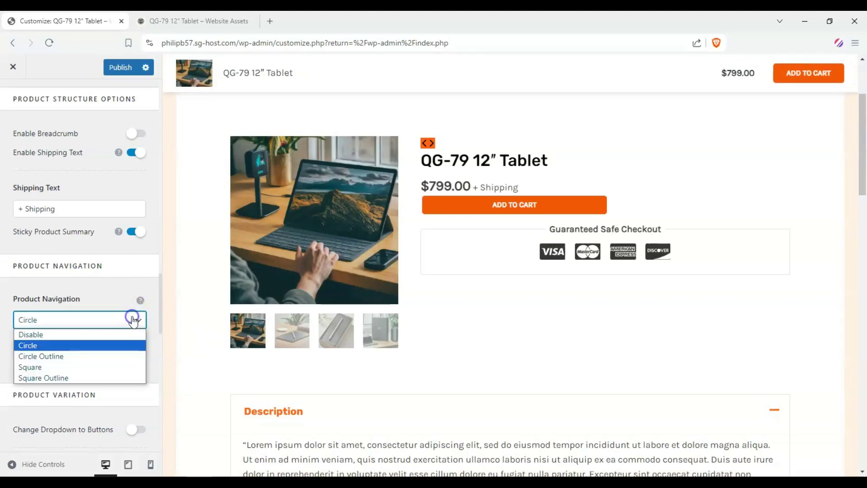
click(125, 356)
scroll(216, 338, down, 5)
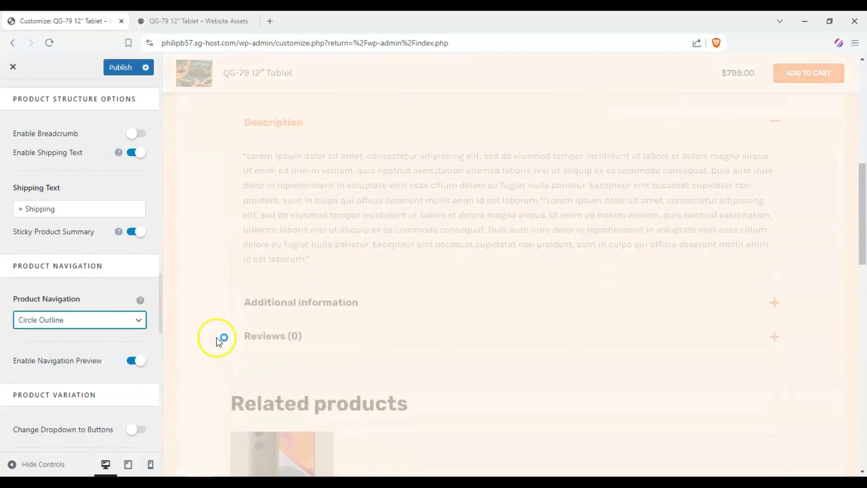
scroll(309, 206, up, 5)
scroll(159, 240, up, 3)
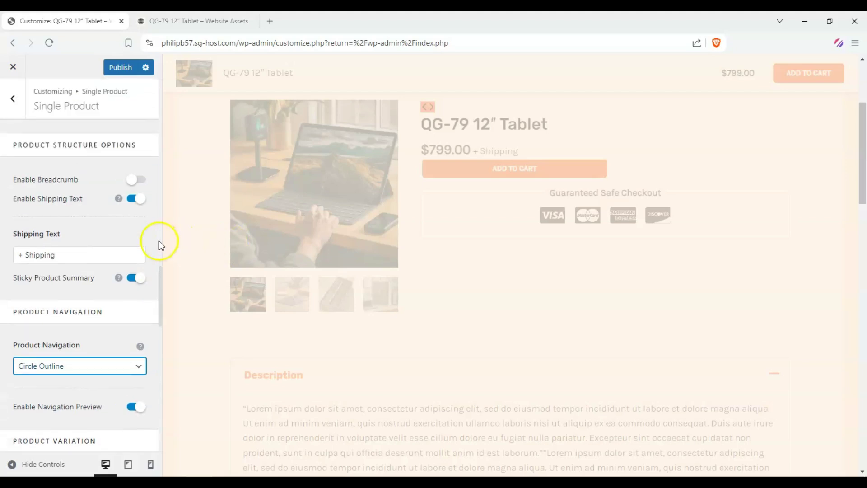
scroll(213, 251, up, 2)
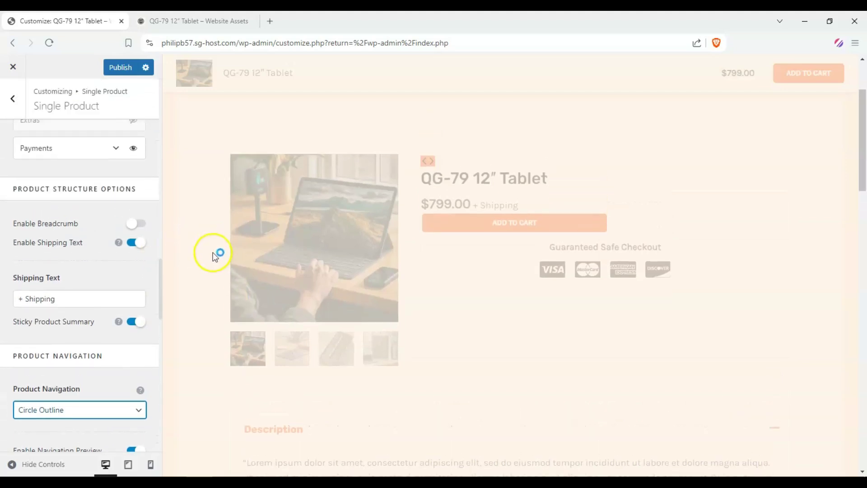
- Examine the product page's scrolling behaviour with the sticky summary and read the explanation of the Product Variation Layout option
scroll(213, 255, down, 5)
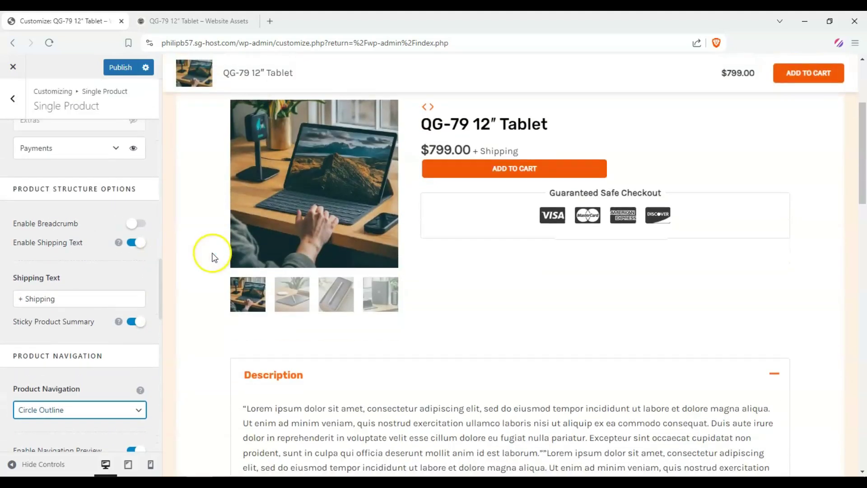
scroll(216, 269, down, 7)
scroll(216, 270, up, 6)
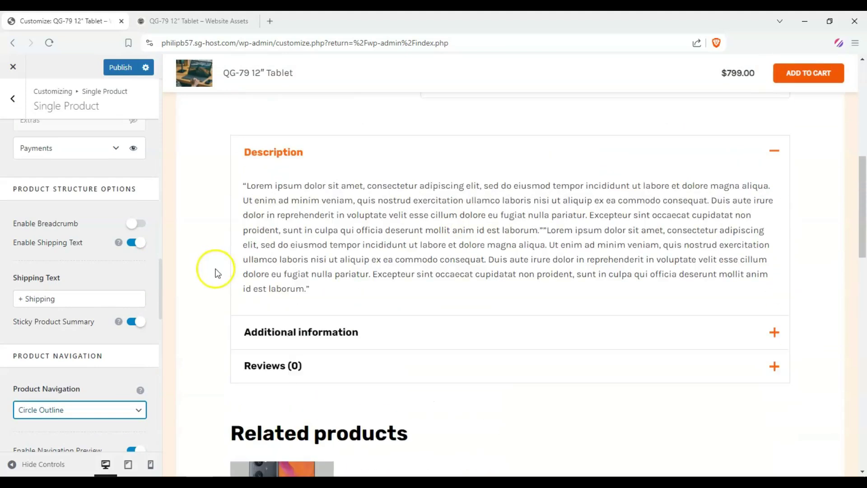
scroll(80, 271, down, 3)
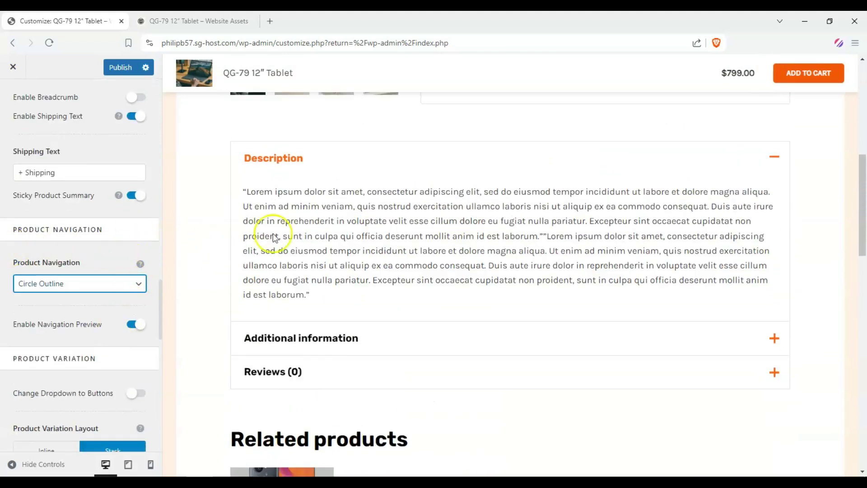
scroll(260, 250, up, 3)
scroll(260, 251, down, 3)
scroll(87, 236, down, 3)
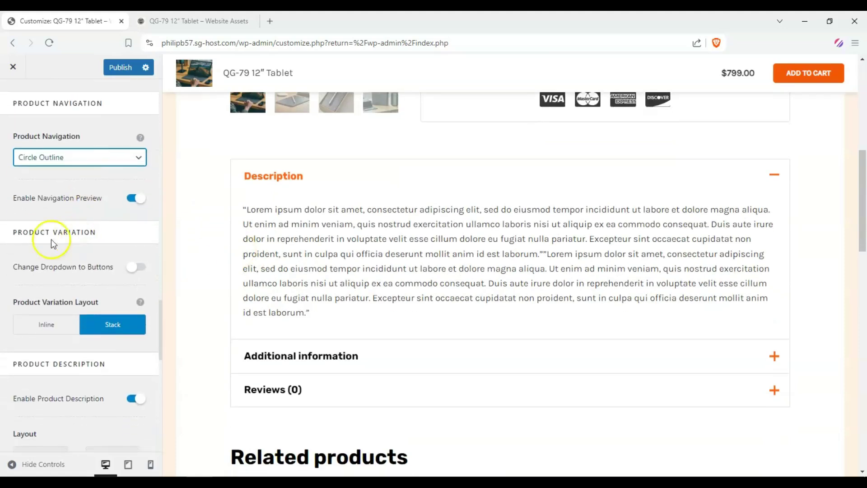
scroll(68, 271, down, 2)
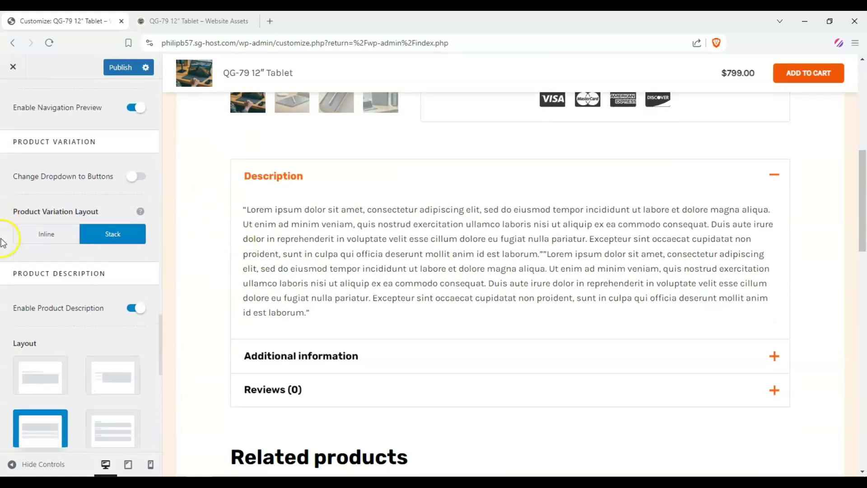
scroll(316, 296, up, 5)
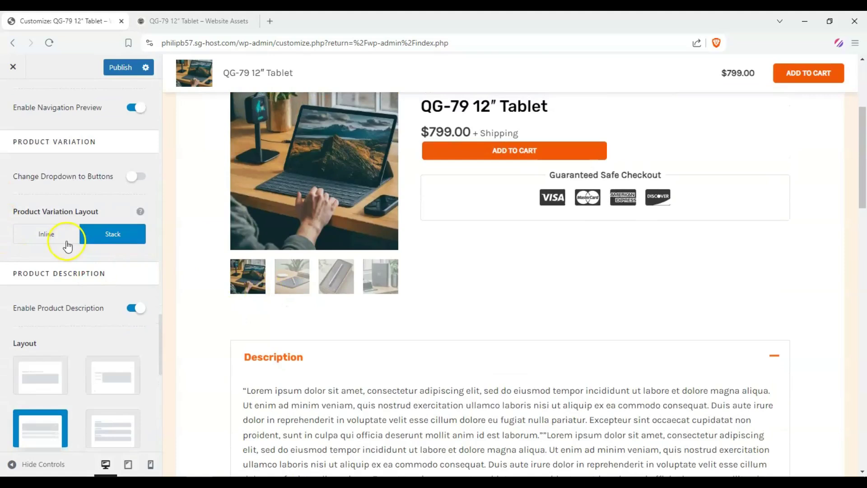
mouse_move(143, 213)
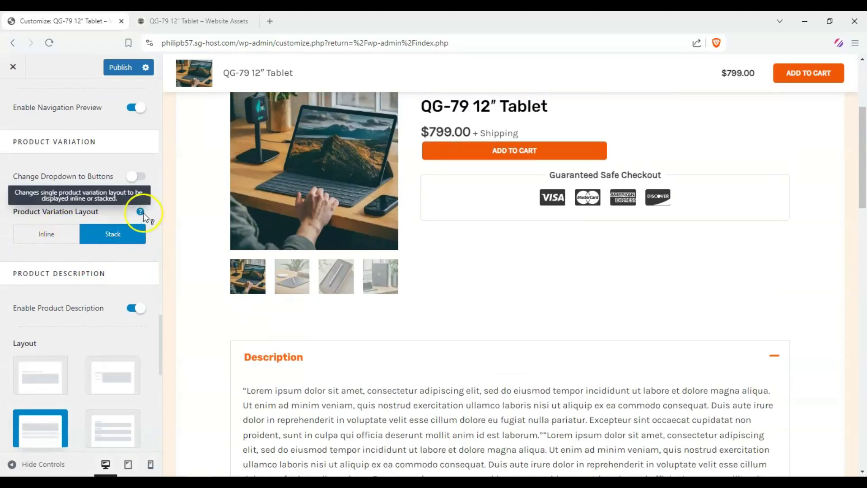
scroll(300, 269, up, 2)
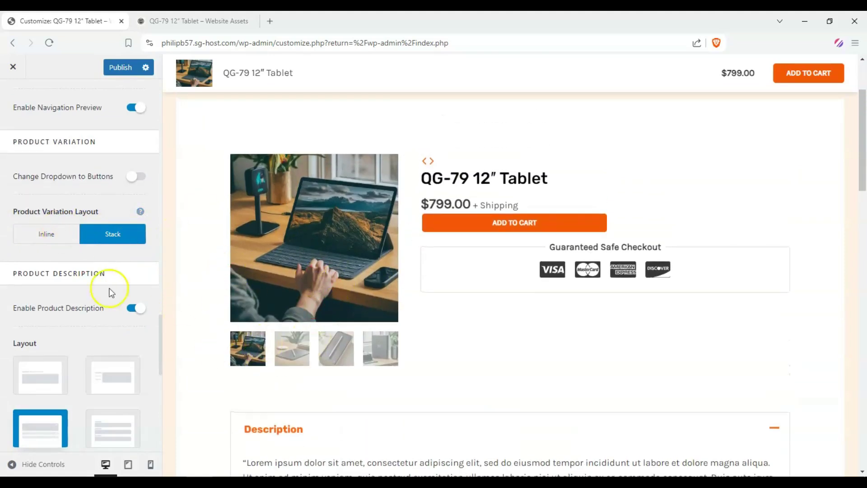
- Collapse the Description accordion in the preview, then try the Horizontal product description layout and its Additional information and Description tabs
scroll(111, 293, down, 3)
scroll(189, 322, down, 1)
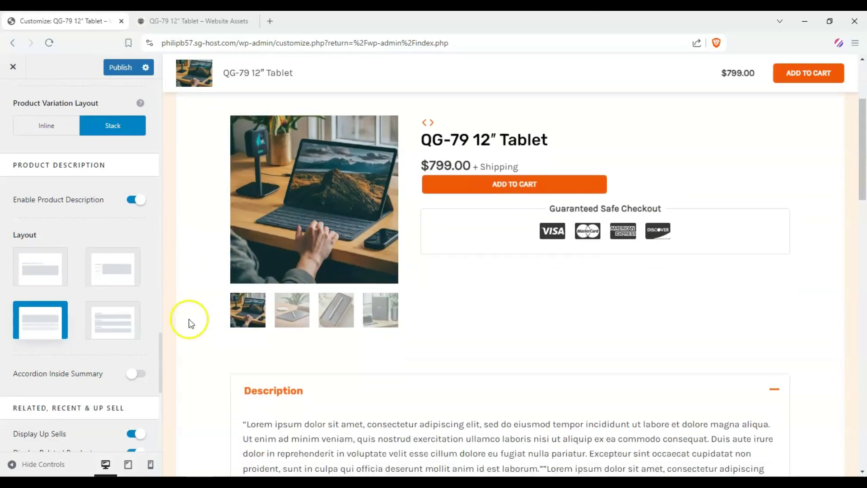
scroll(298, 325, down, 2)
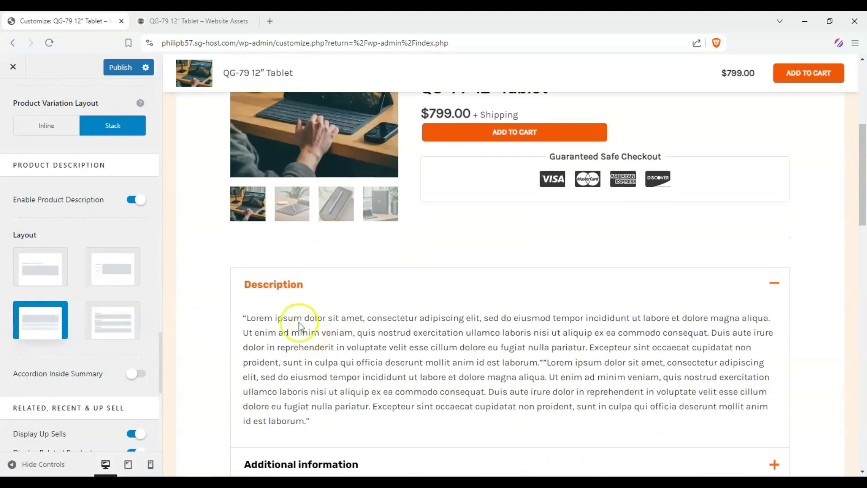
click(772, 287)
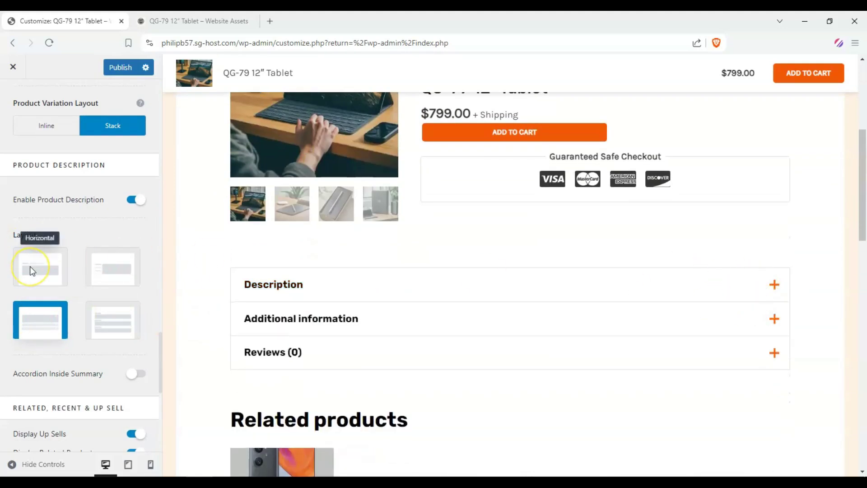
click(30, 267)
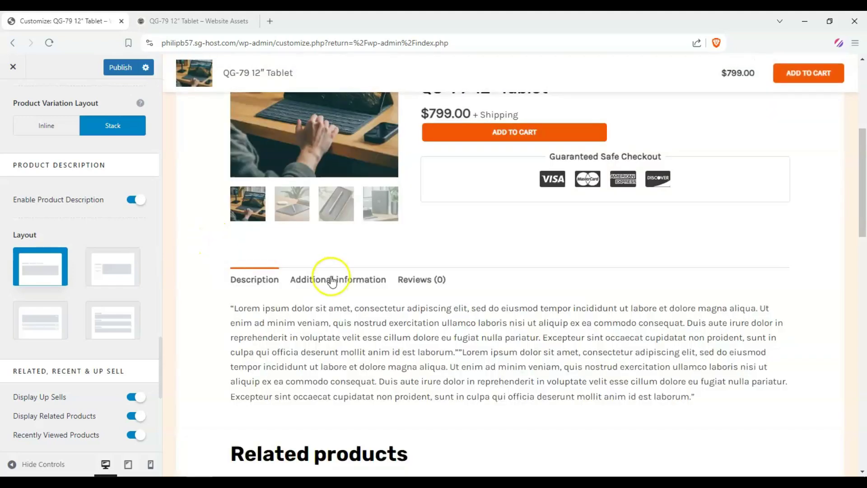
click(334, 279)
click(277, 279)
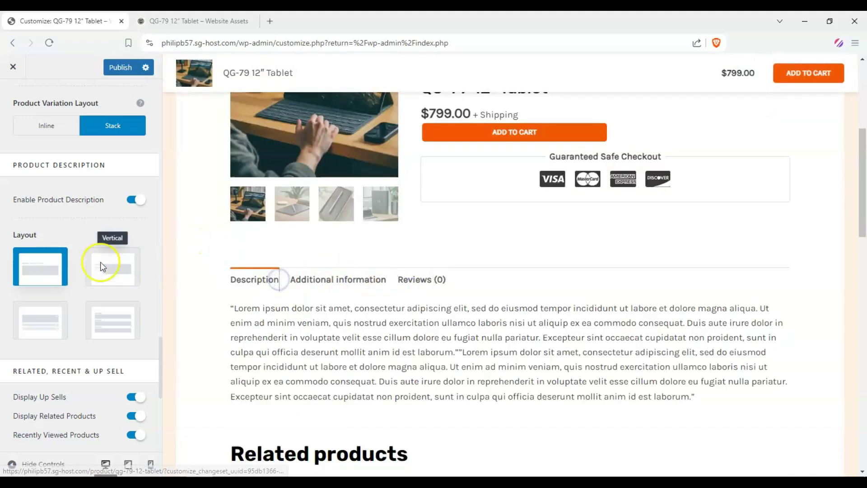
- Try the Vertical product description layout and check the description section in the preview
click(110, 266)
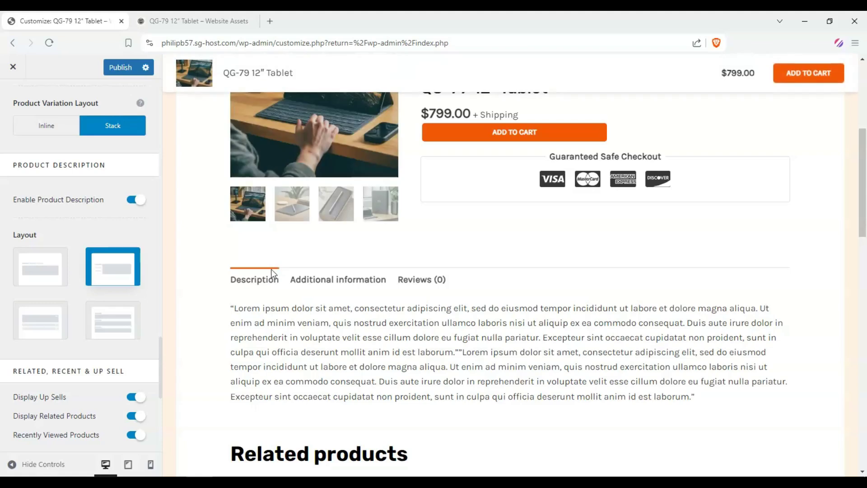
scroll(224, 305, down, 2)
scroll(244, 289, up, 2)
scroll(226, 283, down, 6)
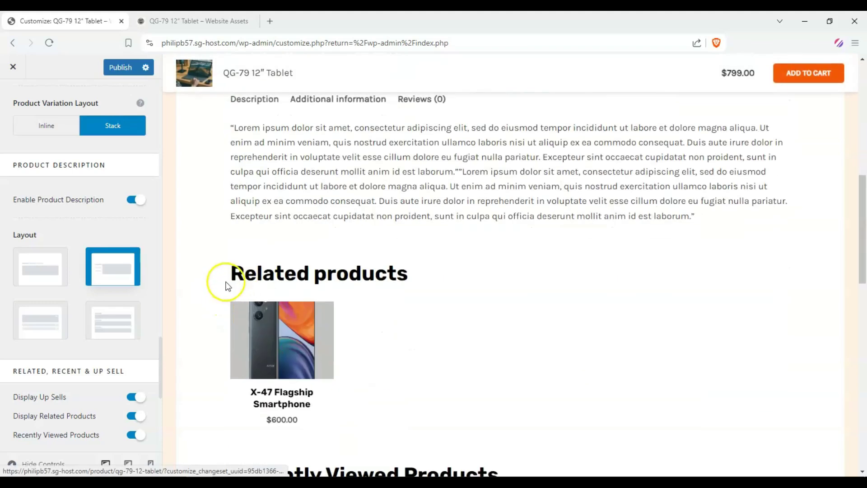
scroll(215, 282, up, 4)
scroll(216, 282, up, 4)
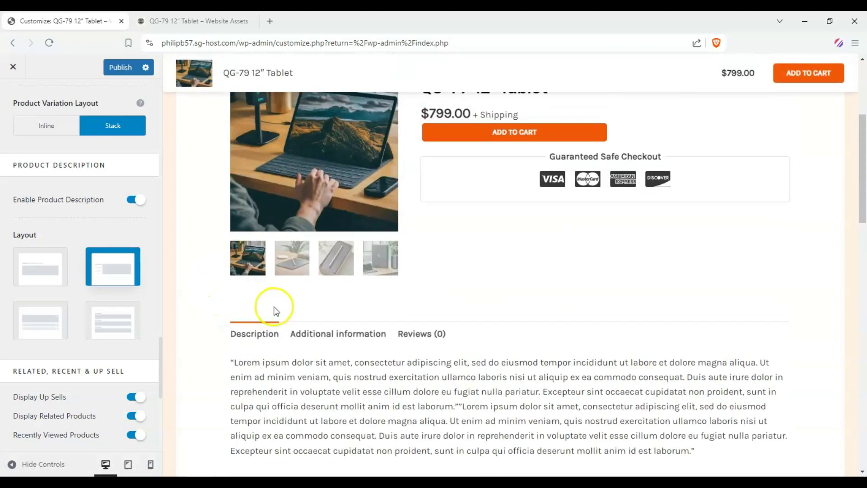
scroll(367, 168, up, 2)
scroll(367, 168, up, 2)
- Open the Shop page in the preview, reopen the QG-79 12" Tablet product and recheck its description layout
mouse_move(313, 120)
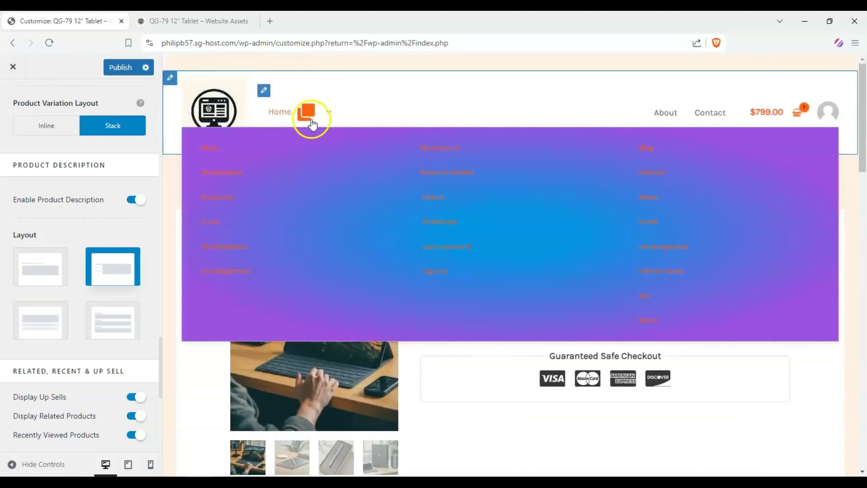
click(215, 145)
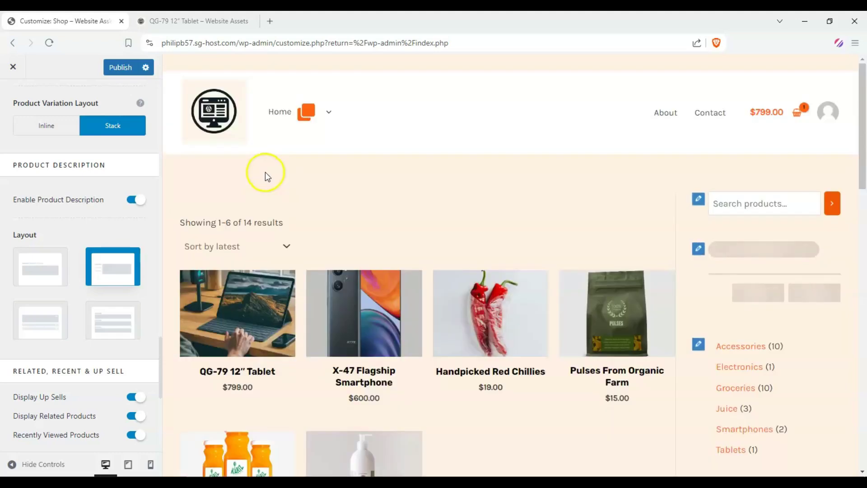
click(224, 319)
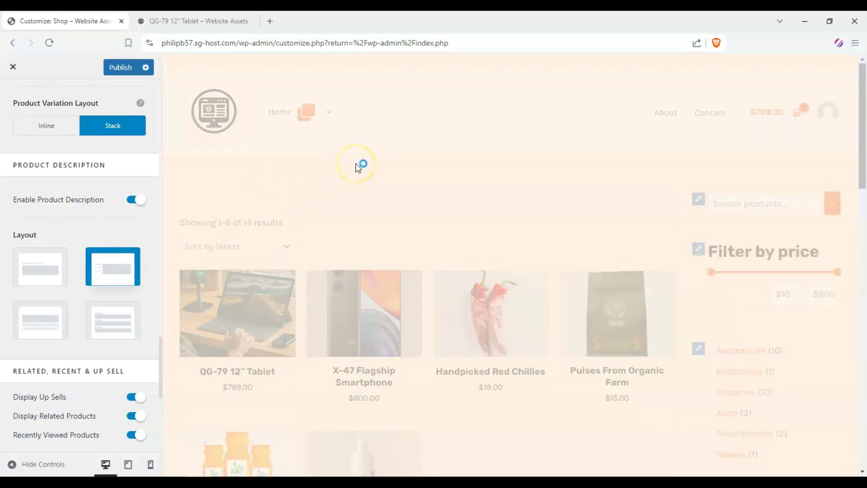
scroll(445, 207, down, 10)
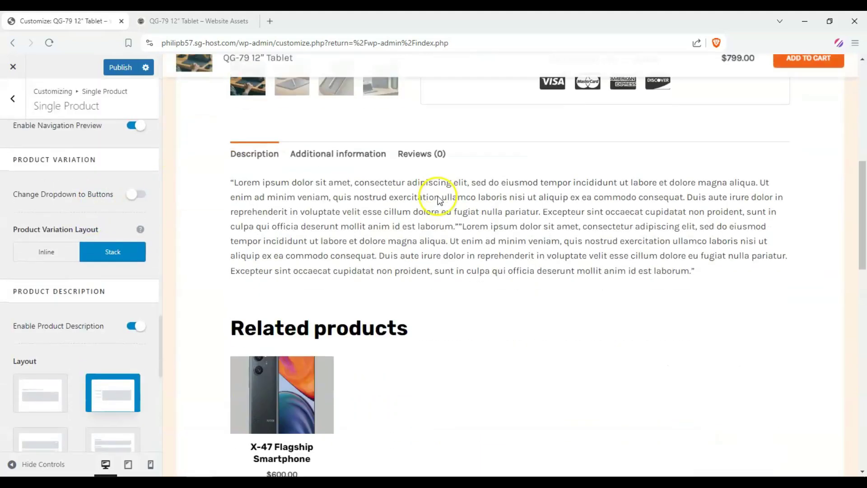
scroll(430, 203, up, 4)
scroll(209, 271, down, 2)
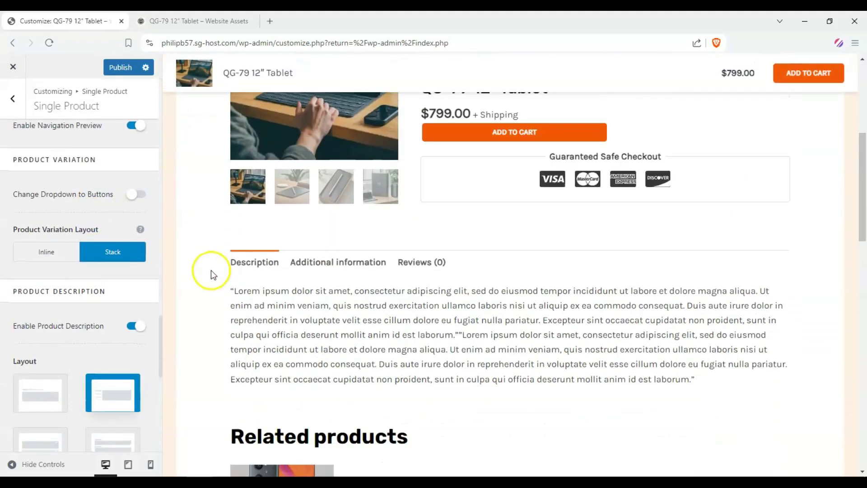
- Set the product description layout to the fourth option with stacked full-width rows and check the Description, Additional information and Reviews sections
scroll(18, 325, down, 3)
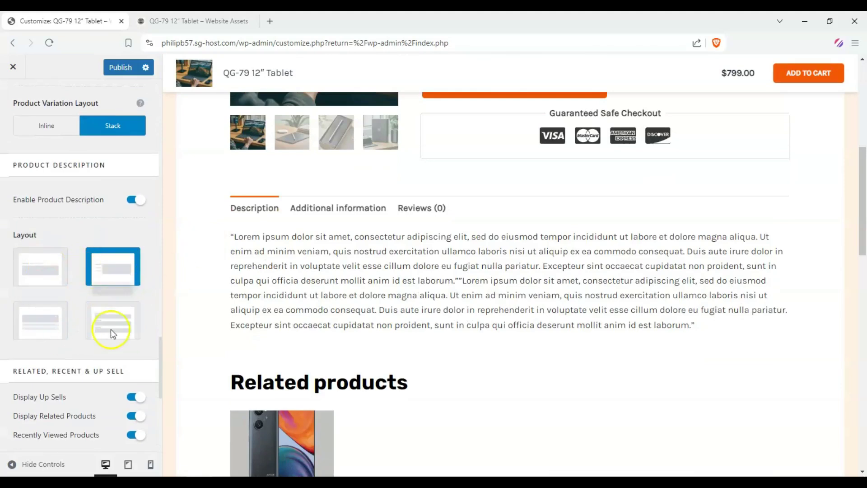
click(126, 329)
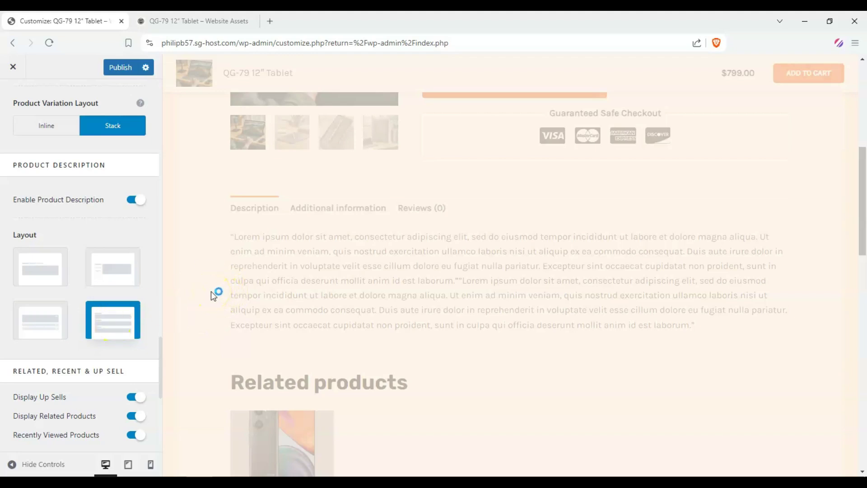
scroll(211, 293, down, 5)
scroll(211, 294, down, 4)
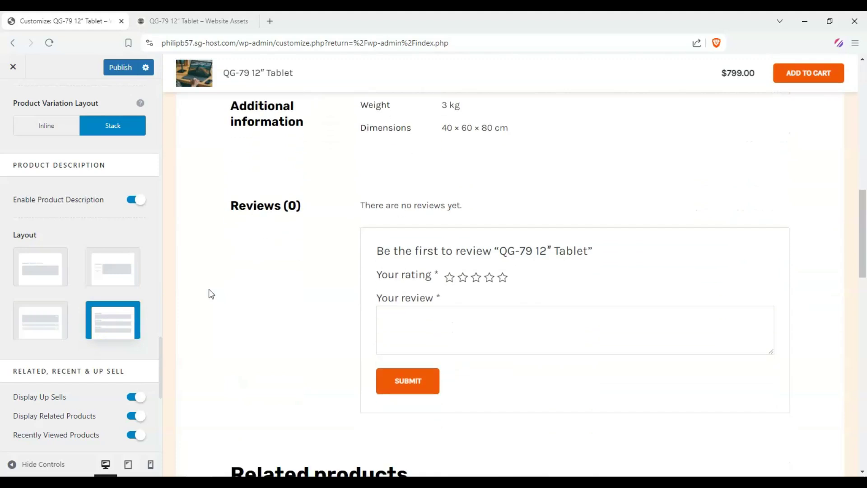
scroll(208, 290, down, 3)
scroll(203, 289, up, 10)
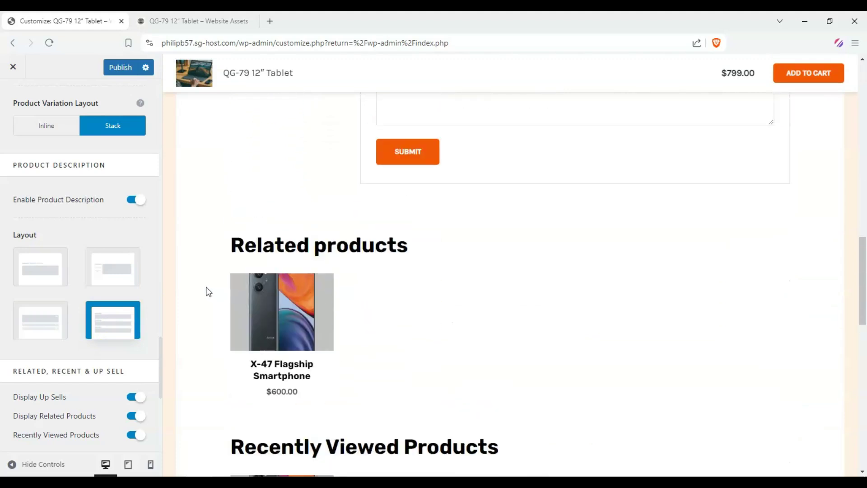
scroll(197, 291, up, 5)
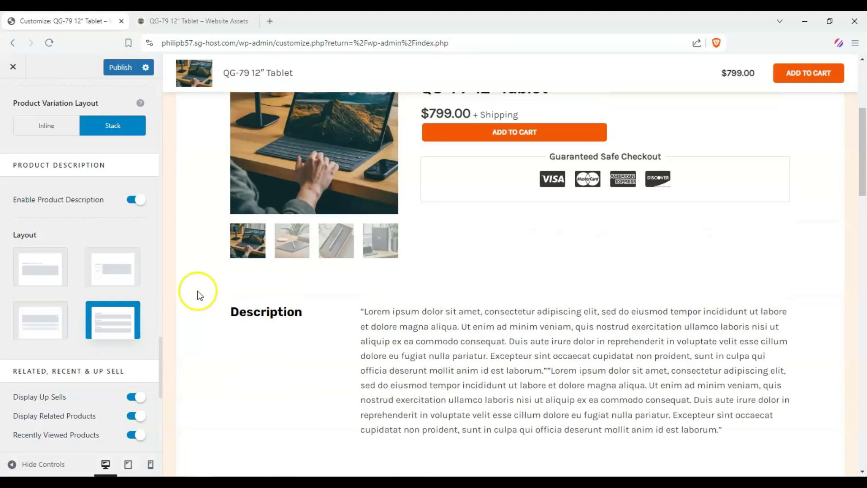
- Turn off Recently Viewed Products and Related Products for the single product page and check the preview
scroll(54, 266, down, 4)
scroll(223, 284, down, 15)
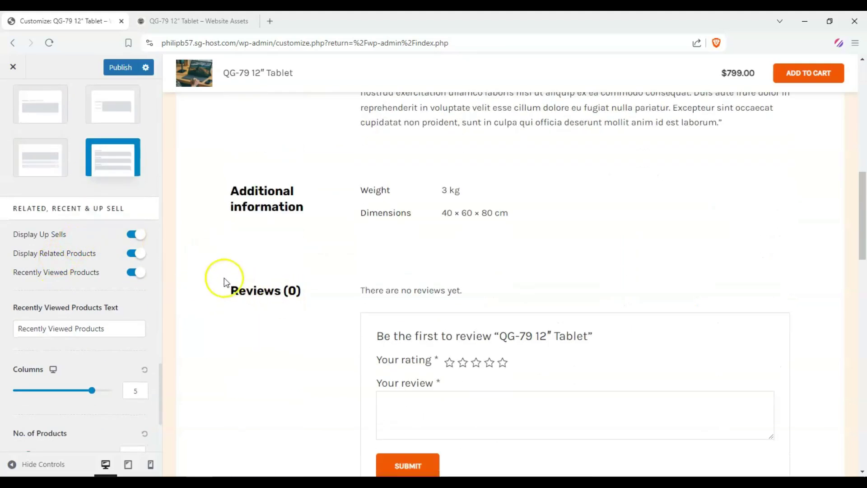
scroll(223, 284, down, 2)
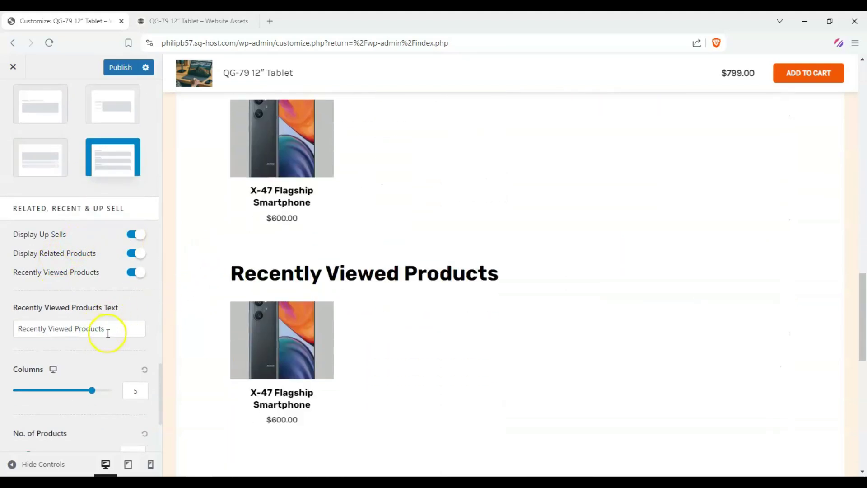
click(130, 274)
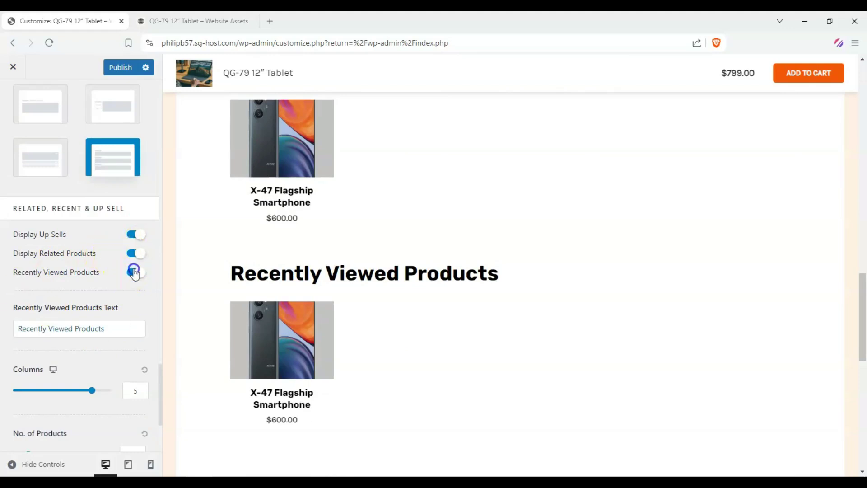
click(135, 253)
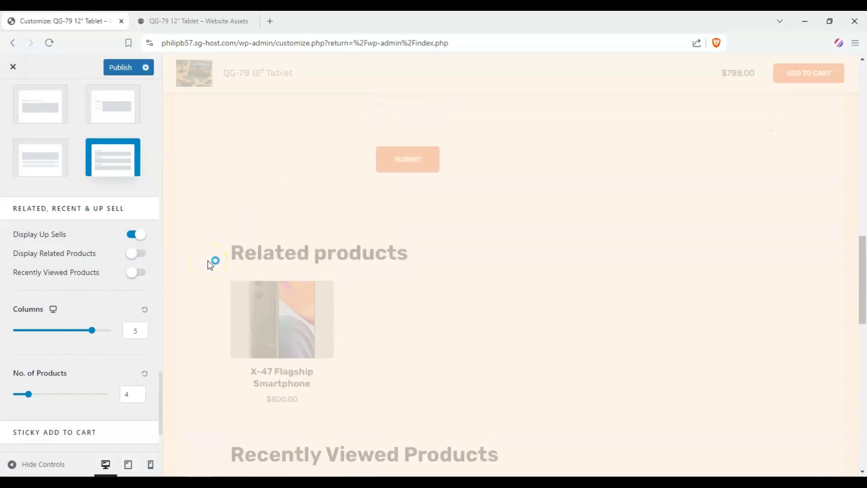
scroll(213, 273, up, 10)
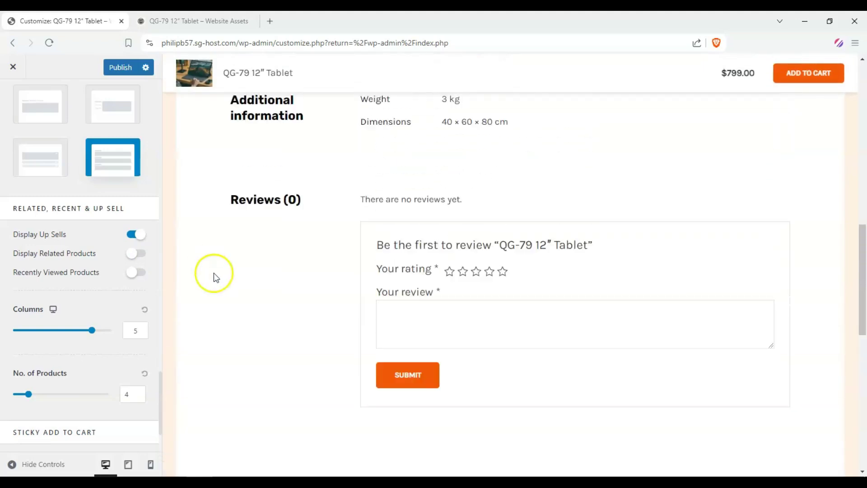
- Disable Sticky Add to Cart, check the product preview without it, and publish the customizer changes
scroll(17, 258, down, 2)
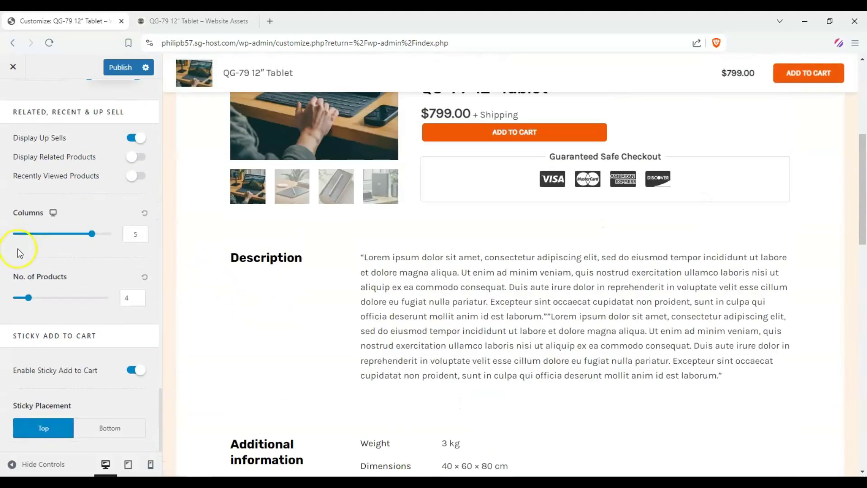
scroll(364, 259, down, 3)
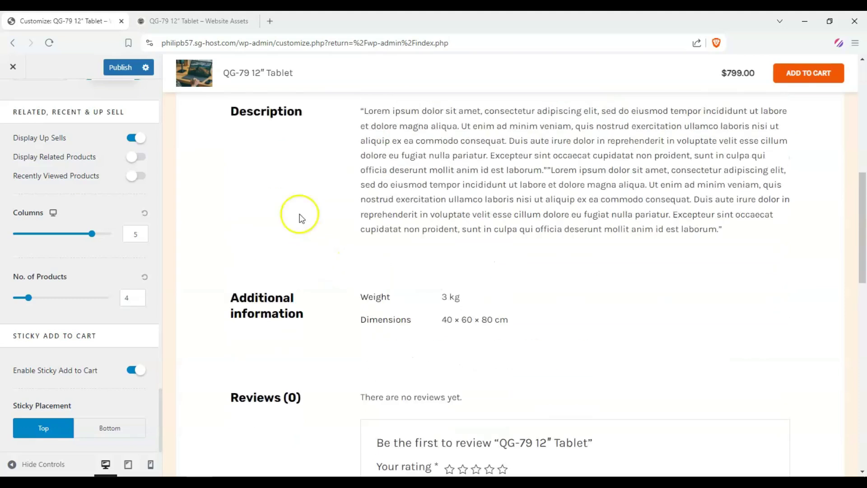
scroll(137, 368, up, 2)
scroll(59, 345, down, 1)
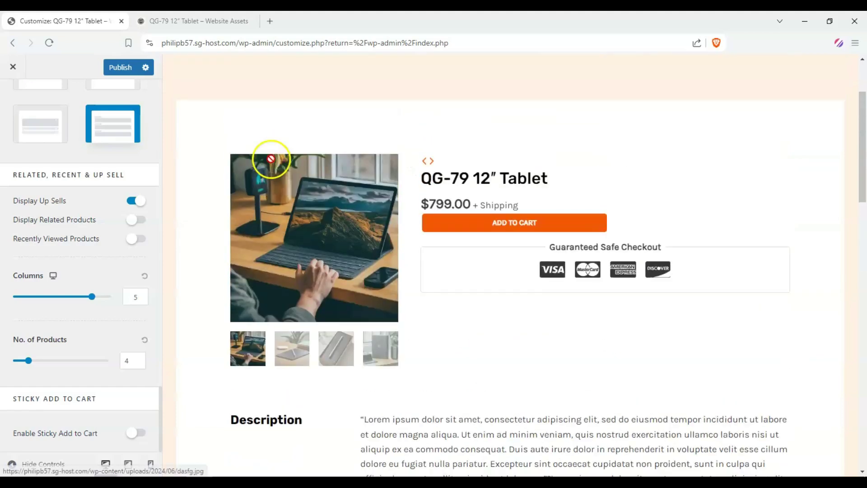
click(121, 77)
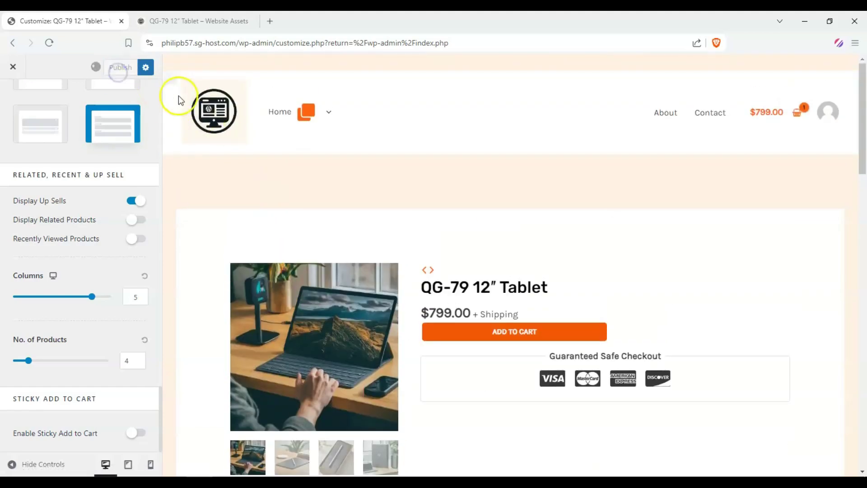
scroll(621, 256, down, 3)
scroll(586, 250, down, 1)
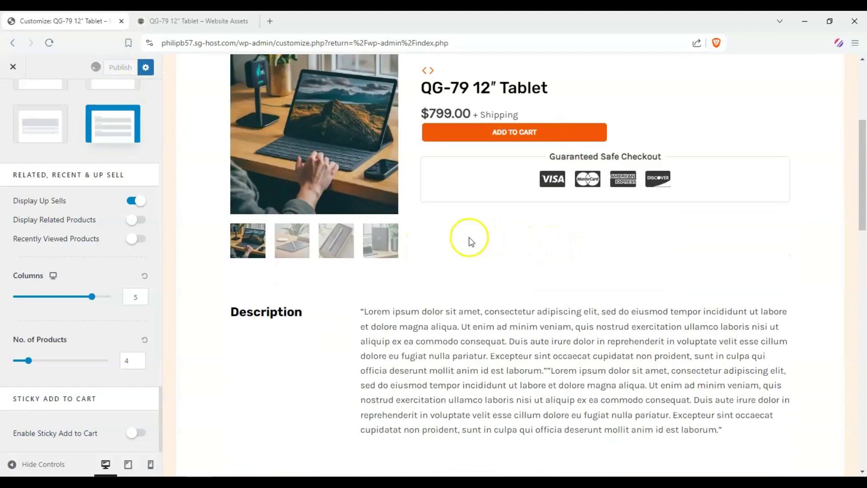
- Switch to the live QG-79 12" Tablet page, look through its old layout and reload it to show the published design
click(165, 21)
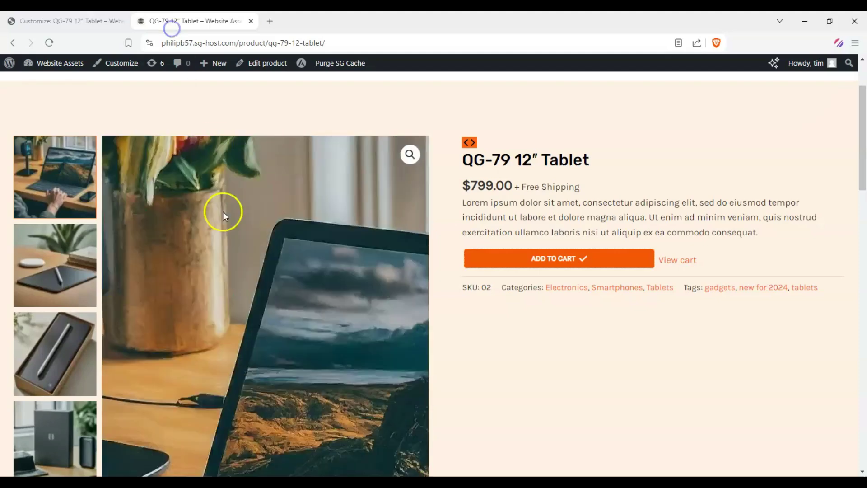
scroll(244, 215, down, 8)
scroll(265, 224, down, 9)
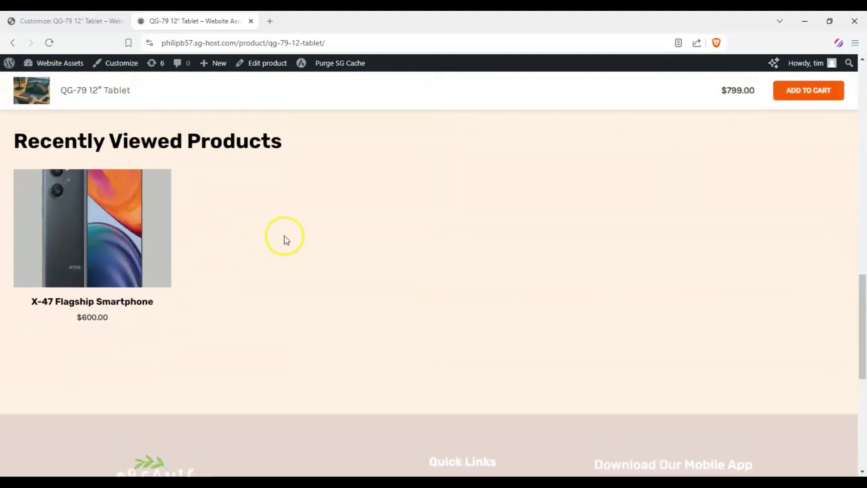
scroll(284, 236, up, 12)
key(F5)
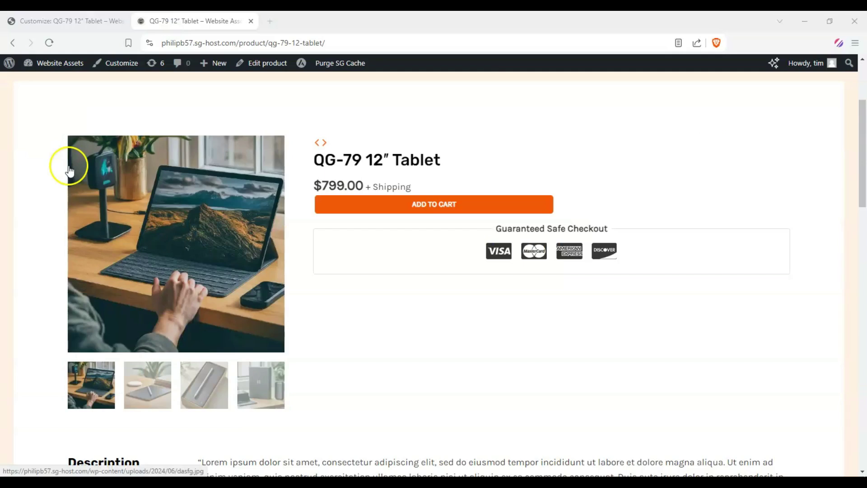